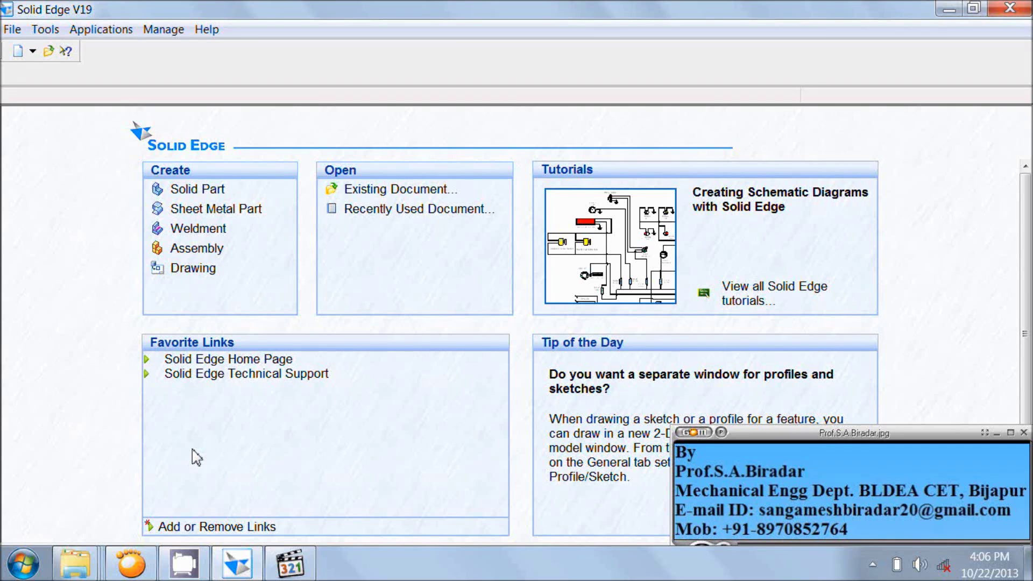
Create new solid part Part10, show the reference drawing, and start a Revolved Protrusion on the vertical plane.
{"action": "left_click", "coordinate": [198, 190]}
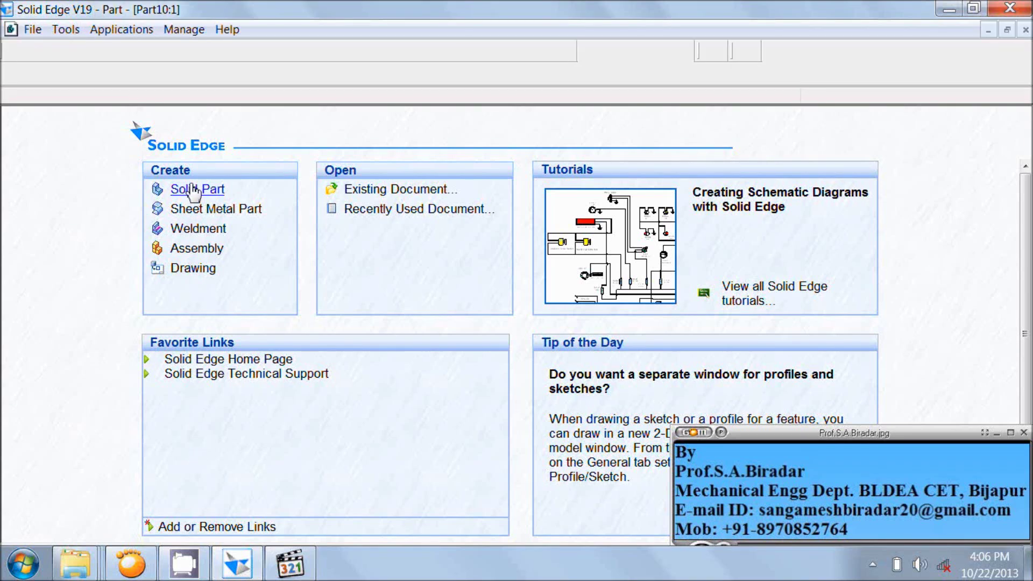
{"action": "left_click", "coordinate": [290, 563]}
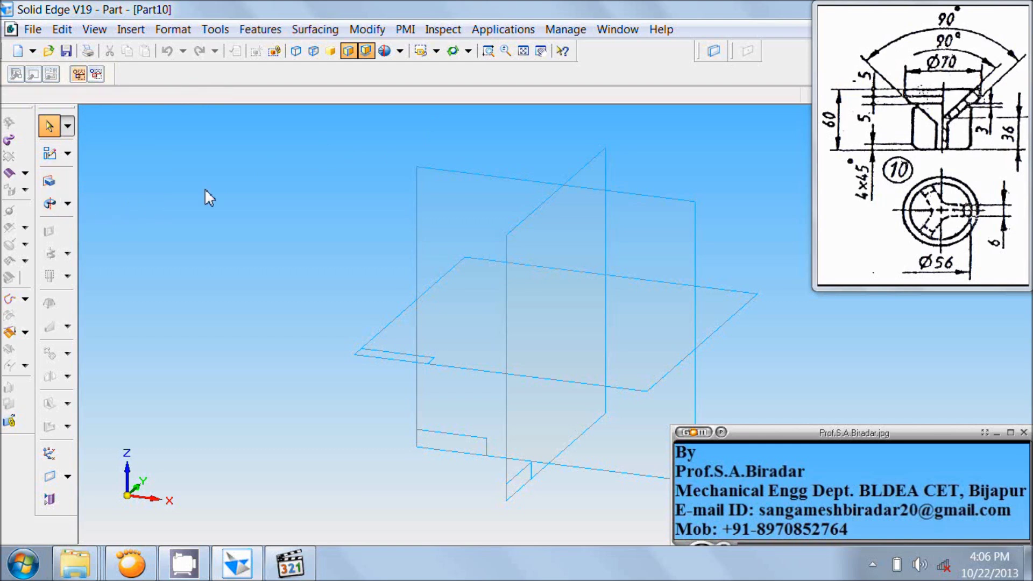
{"action": "left_click", "coordinate": [50, 205]}
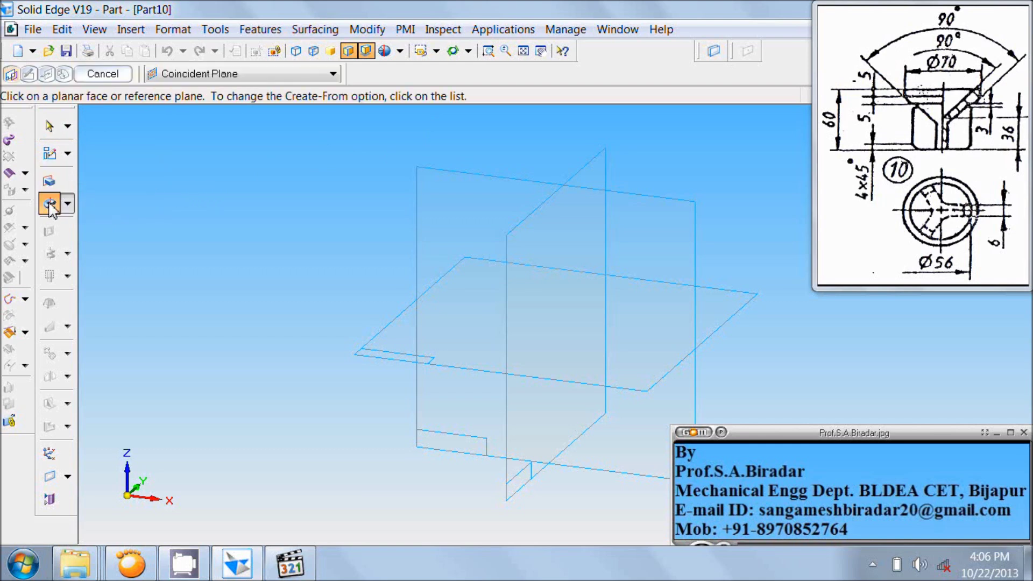
{"action": "left_click", "coordinate": [429, 207]}
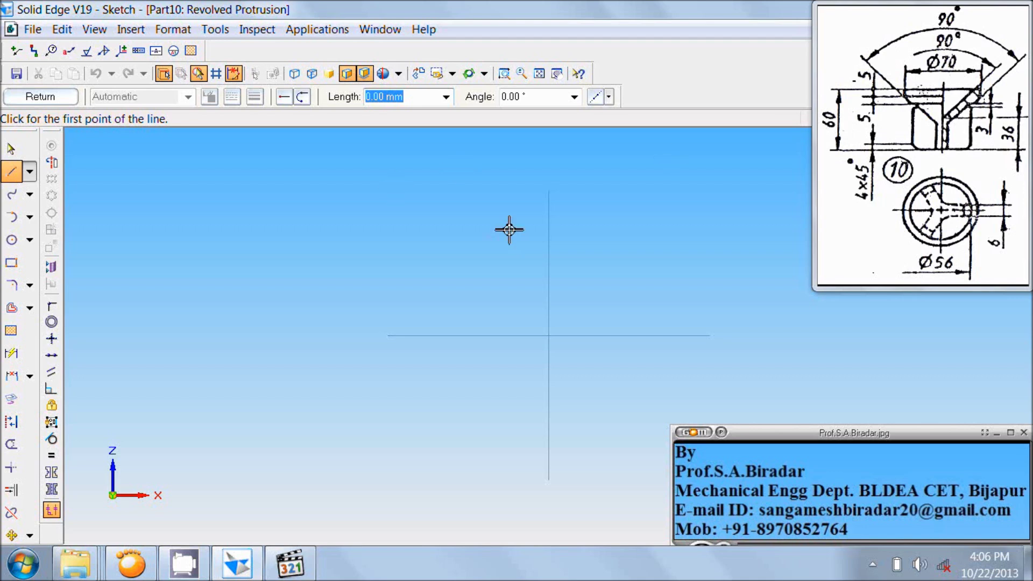
Draw a 60 mm vertical line at 90° from the origin.
{"action": "left_click", "coordinate": [549, 336]}
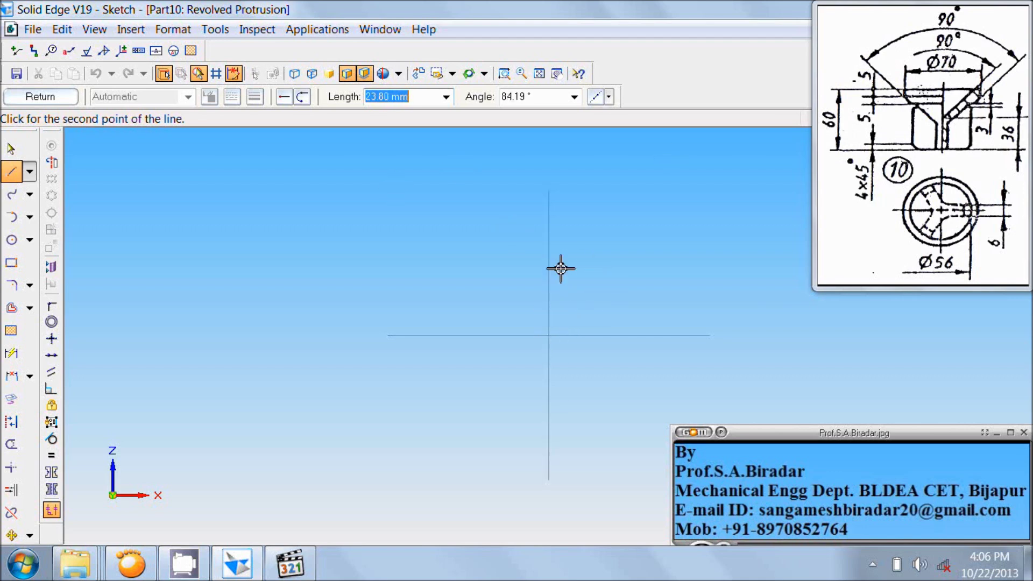
{"action": "type", "text": "60"}
{"action": "key", "text": "Tab"}
{"action": "type", "text": "90"}
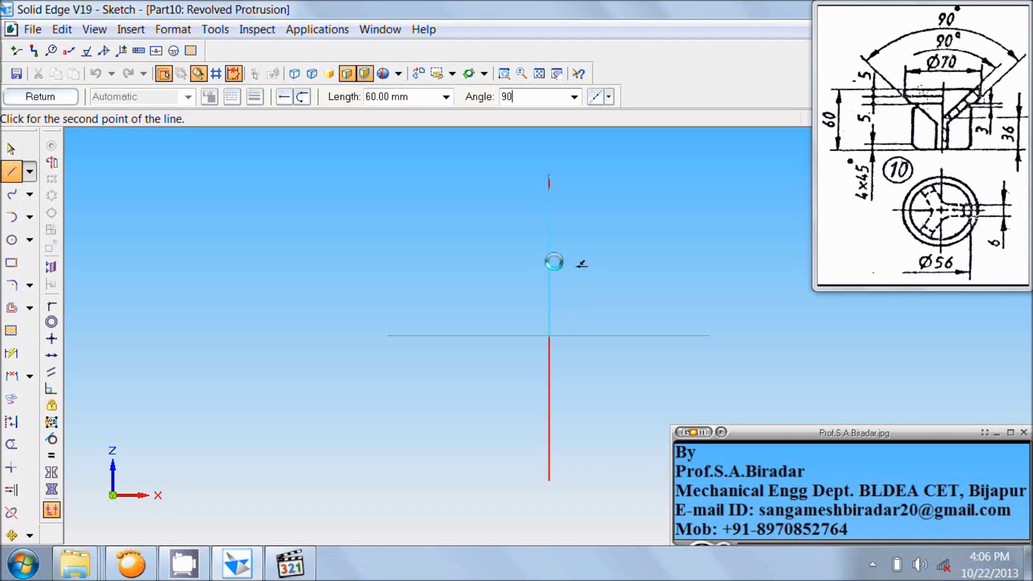
{"action": "key", "text": "Return"}
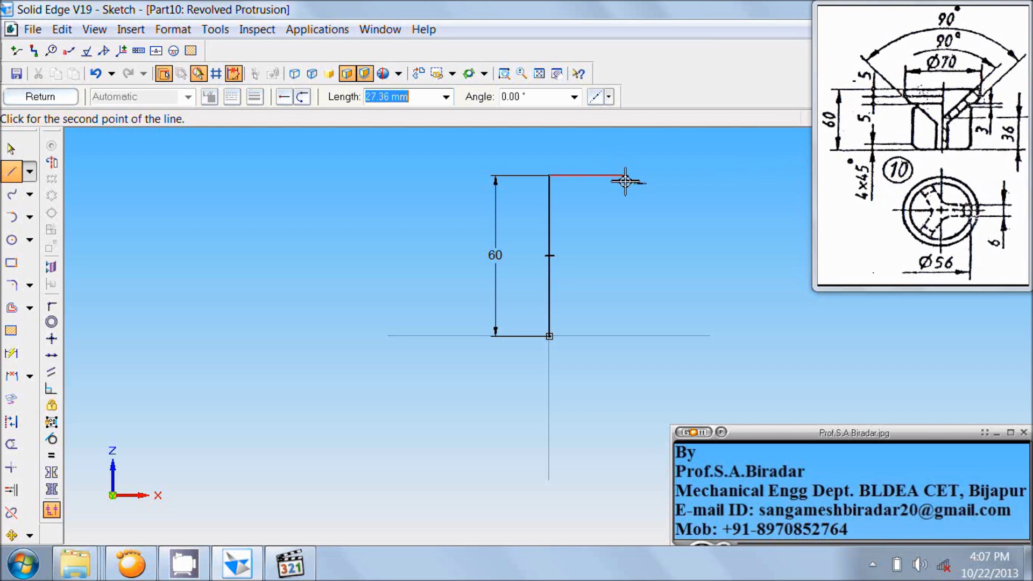
Add a 35 mm (70/2) horizontal top line and a 5 mm downward drop.
{"action": "type", "text": "70"}
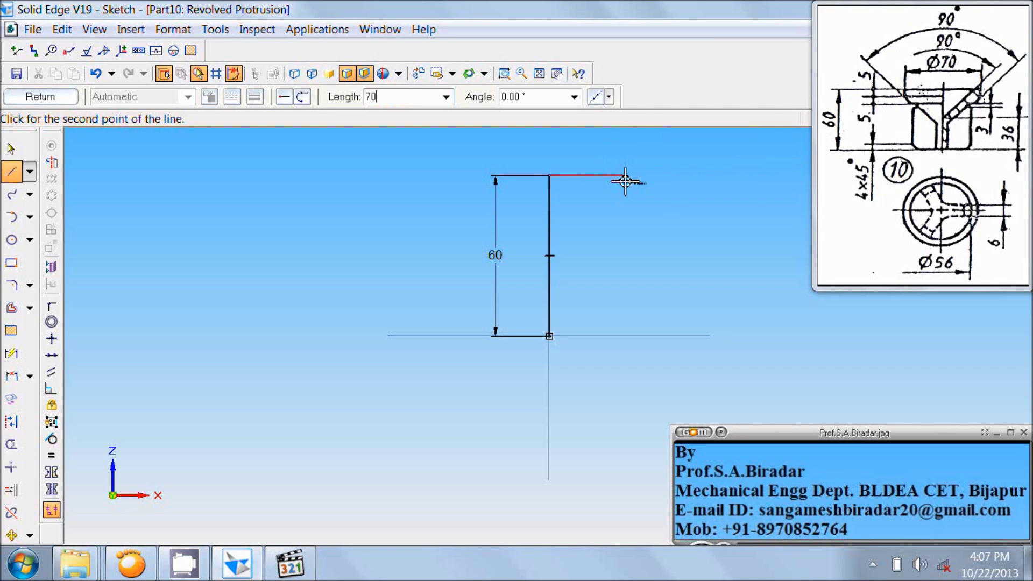
{"action": "type", "text": "/2"}
{"action": "key", "text": "Tab"}
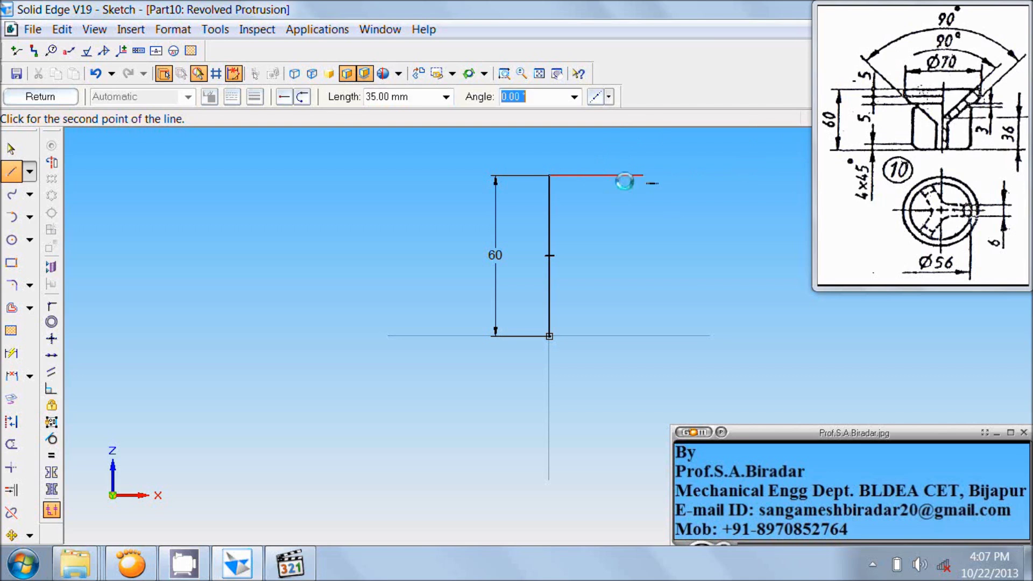
{"action": "key", "text": "Return"}
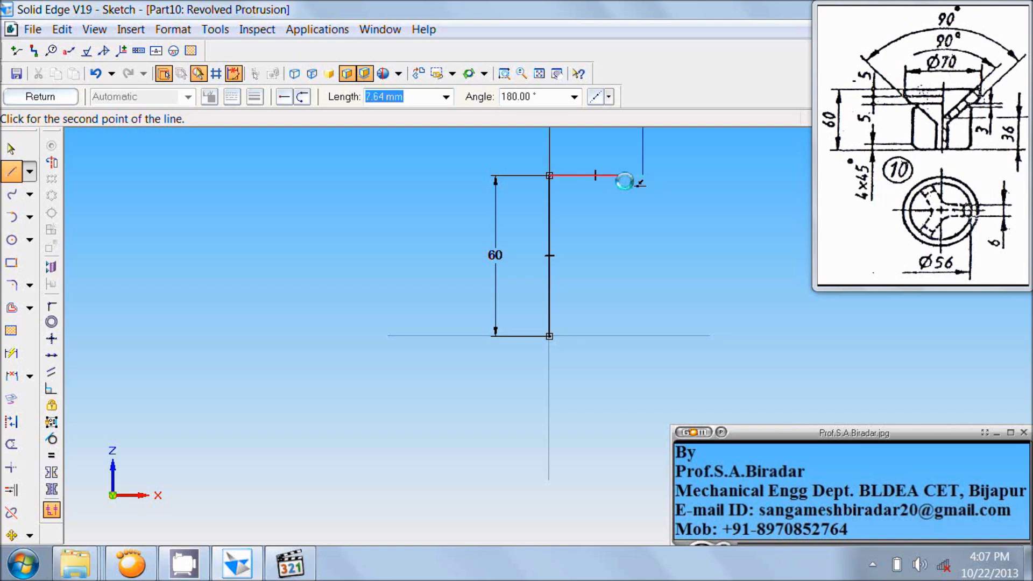
{"action": "left_click", "coordinate": [539, 74]}
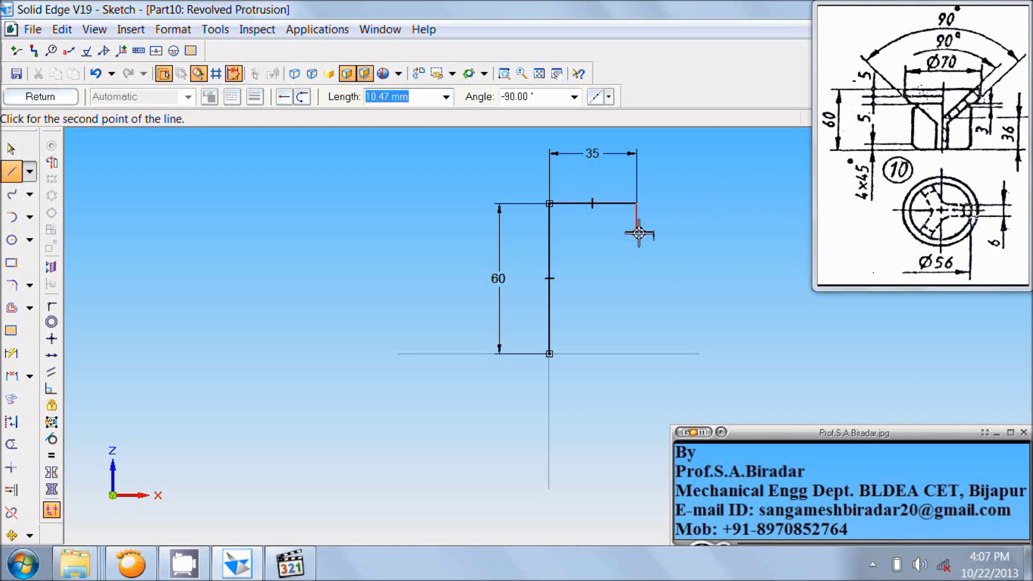
{"action": "type", "text": "5"}
{"action": "key", "text": "Tab"}
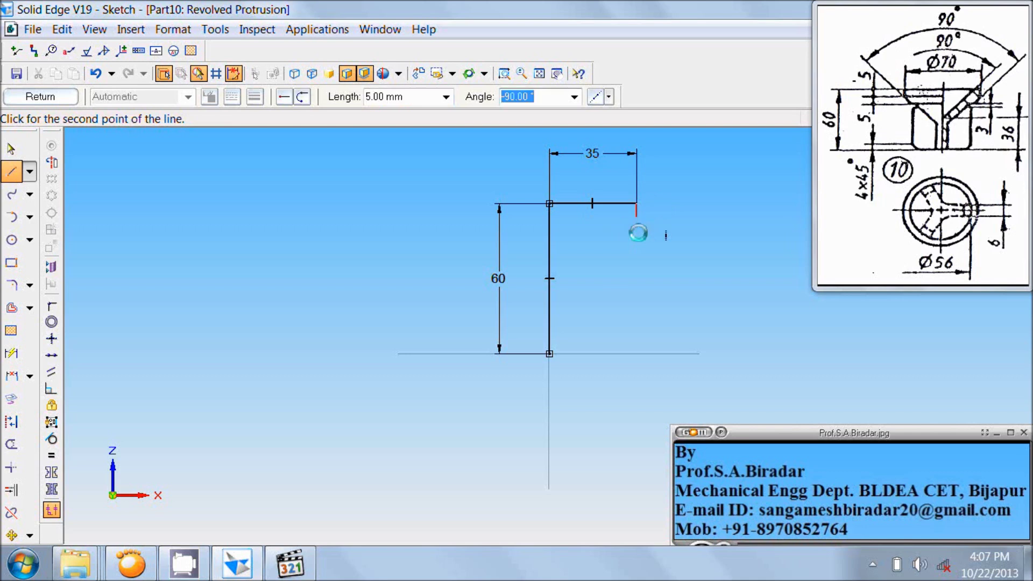
{"action": "key", "text": "Return"}
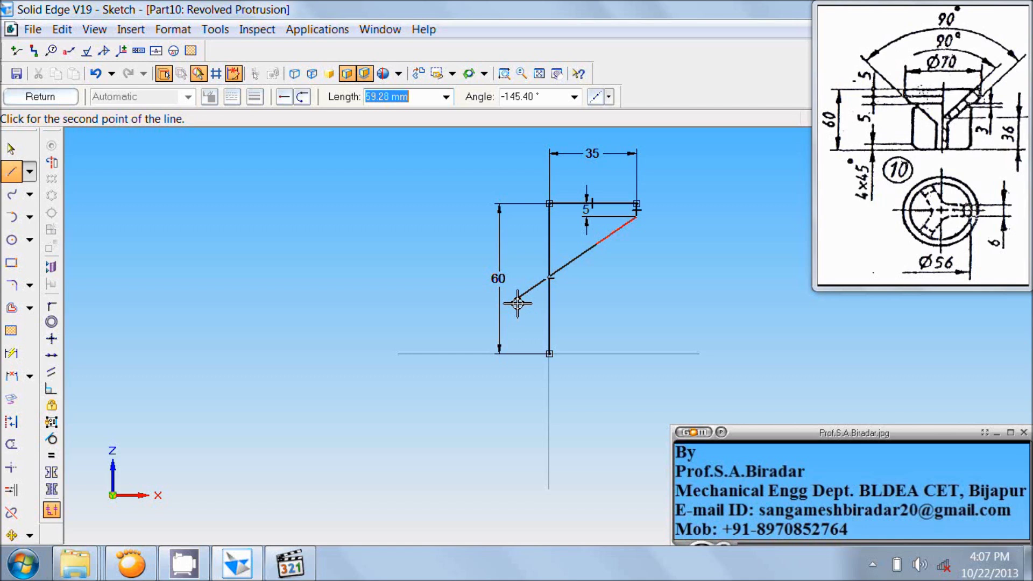
Draw the 45° slanted outer wall line and end the line chain.
{"action": "key", "text": "Tab"}
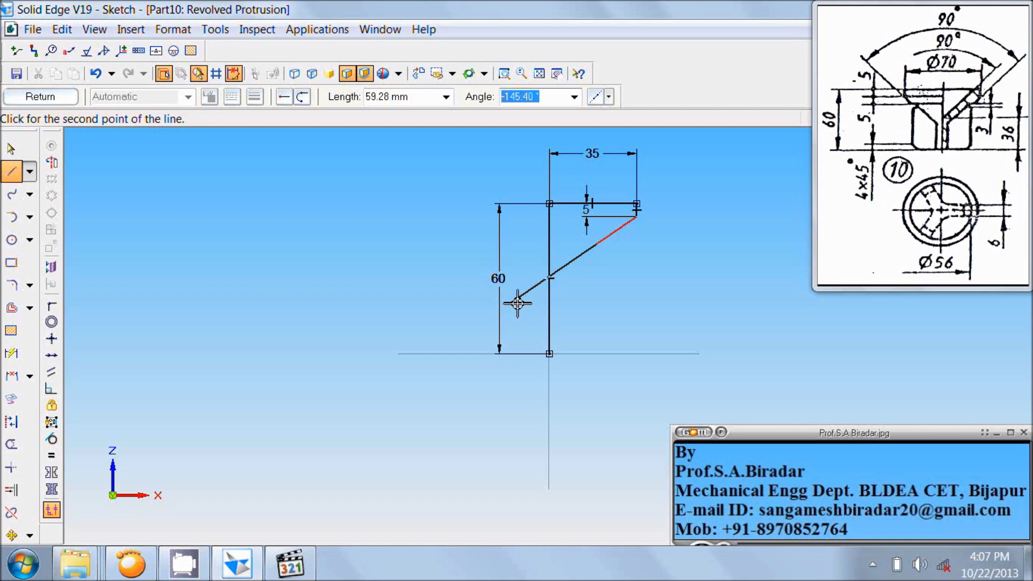
{"action": "type", "text": "90/2"}
{"action": "key", "text": "Return"}
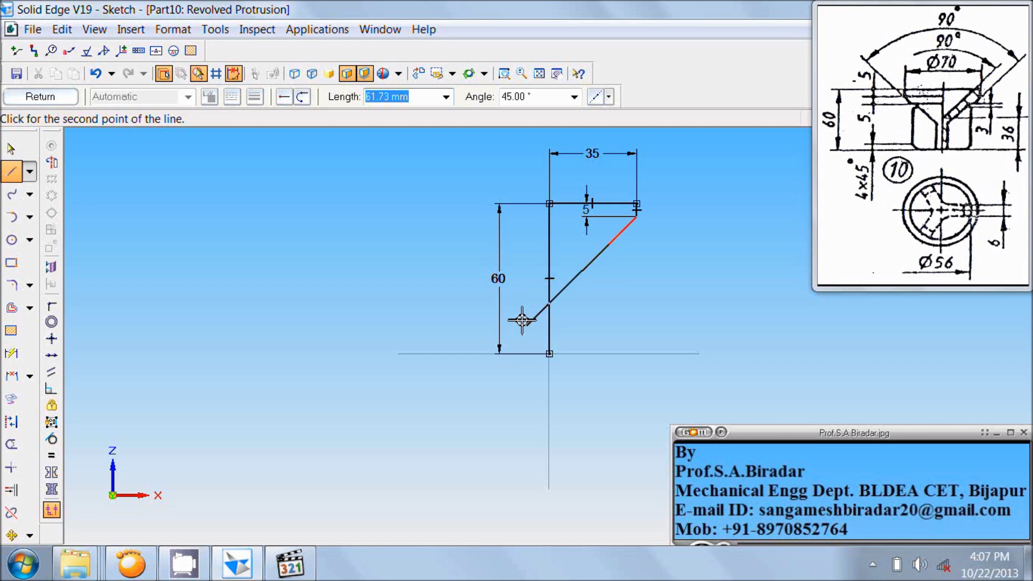
{"action": "left_click", "coordinate": [521, 320]}
{"action": "right_click", "coordinate": [522, 320]}
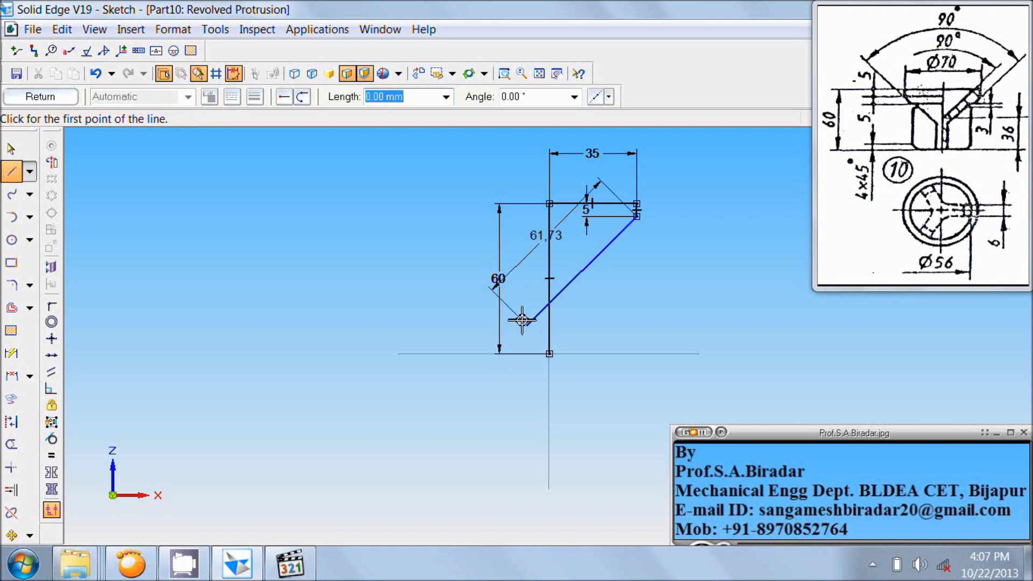
Trim the slanted line's overshoot and draw a 36 mm vertical line from the origin.
{"action": "left_click", "coordinate": [11, 444]}
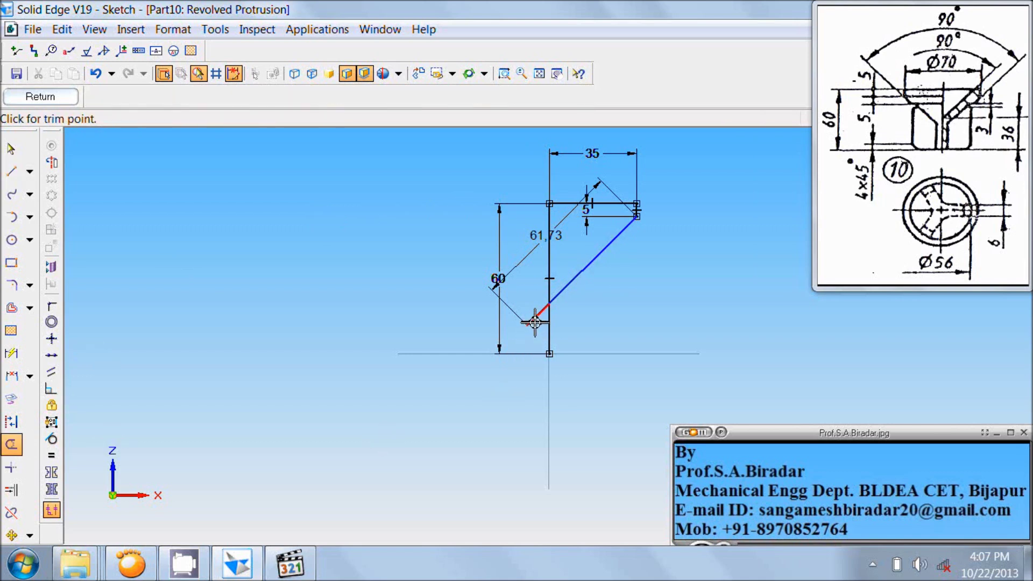
{"action": "left_click", "coordinate": [534, 322]}
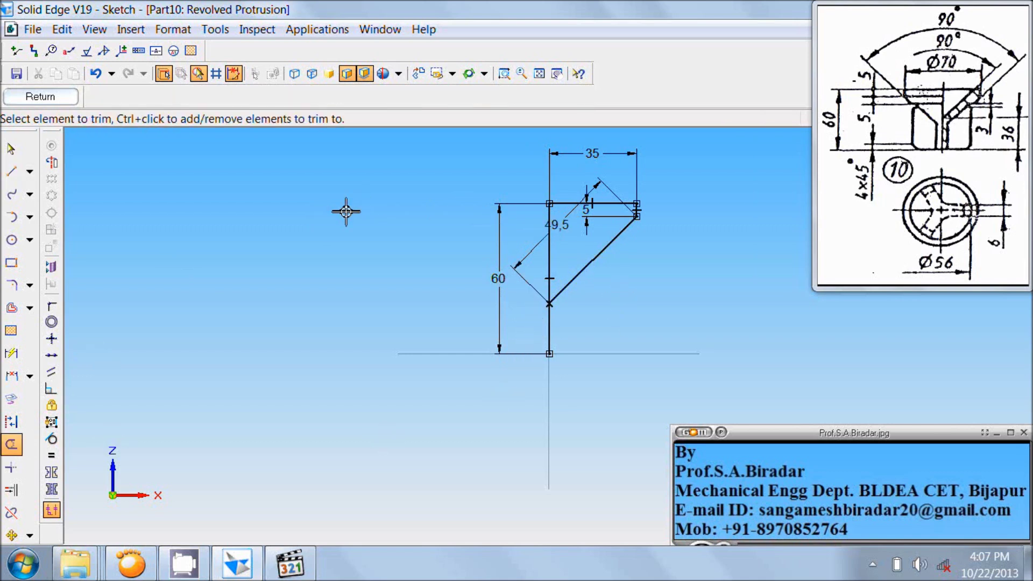
{"action": "left_click", "coordinate": [11, 171]}
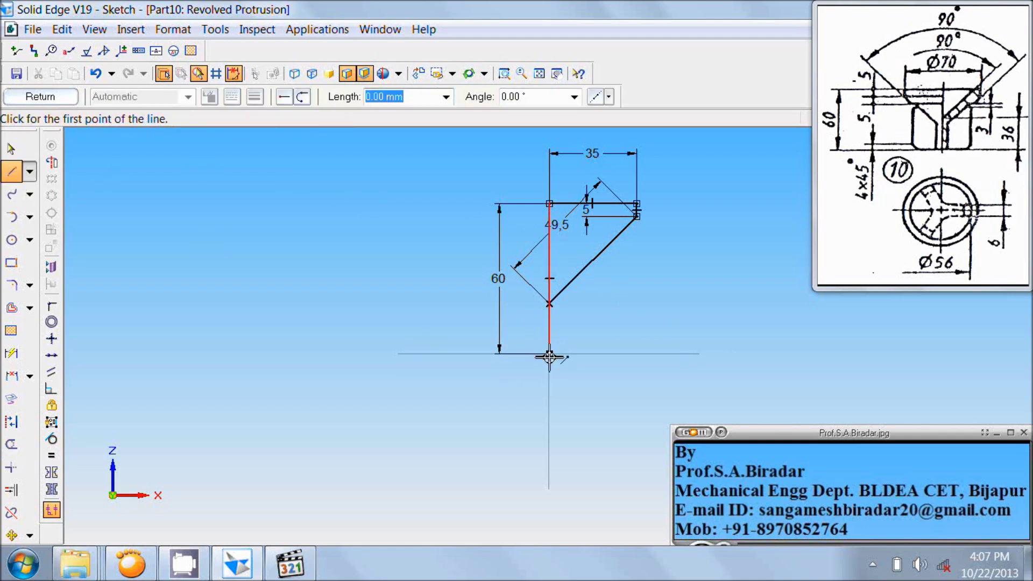
{"action": "left_click", "coordinate": [550, 354]}
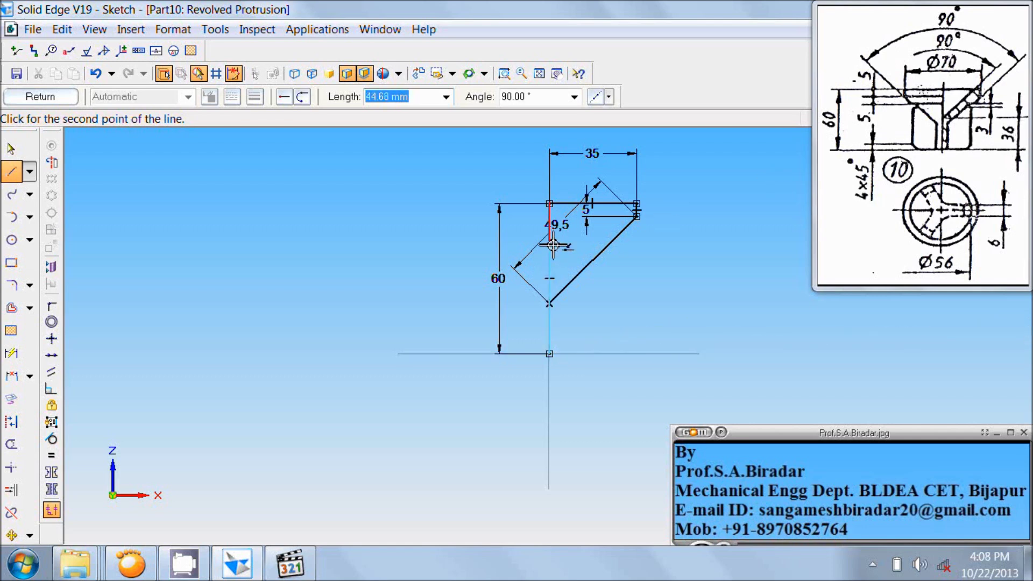
{"action": "type", "text": "36"}
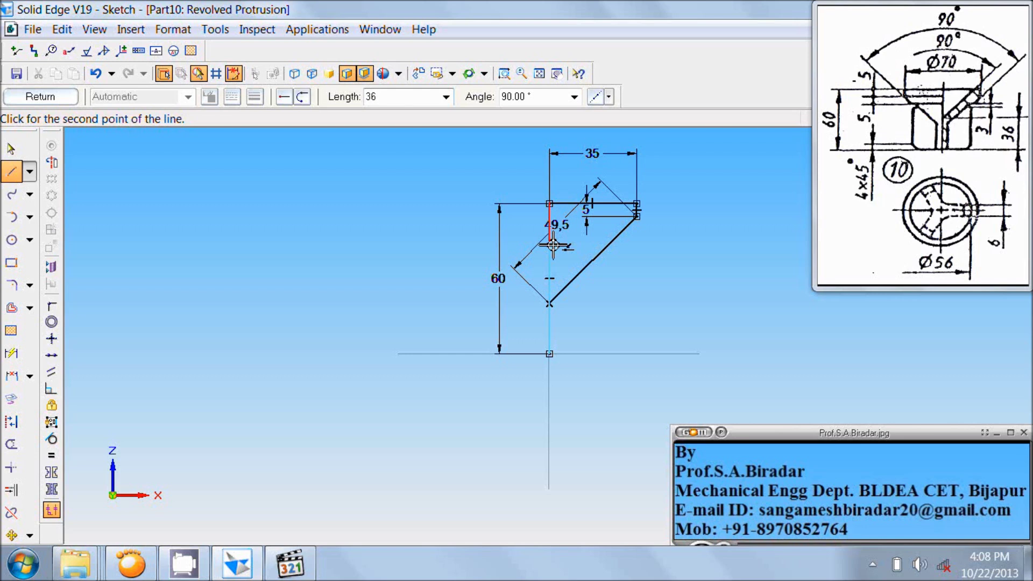
{"action": "key", "text": "Tab"}
{"action": "key", "text": "Return"}
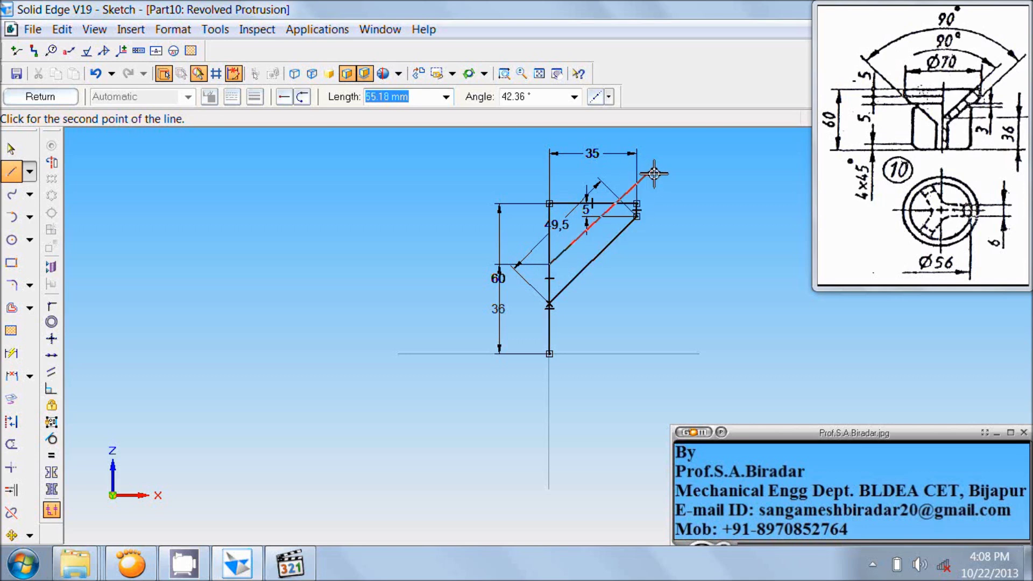
Draw the 45° inner wall line parallel to the outer wall.
{"action": "key", "text": "Tab"}
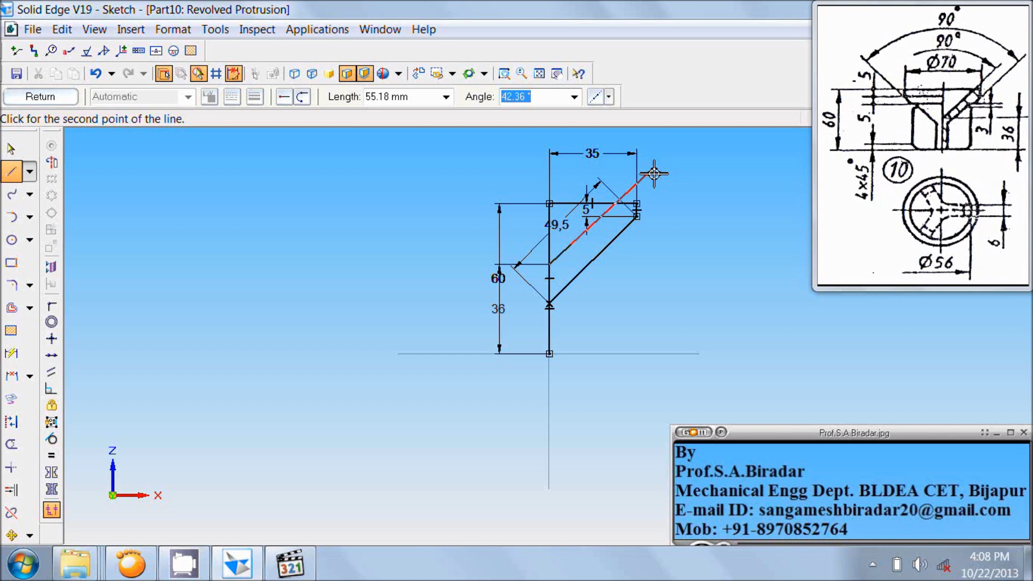
{"action": "type", "text": "90/2"}
{"action": "key", "text": "Tab"}
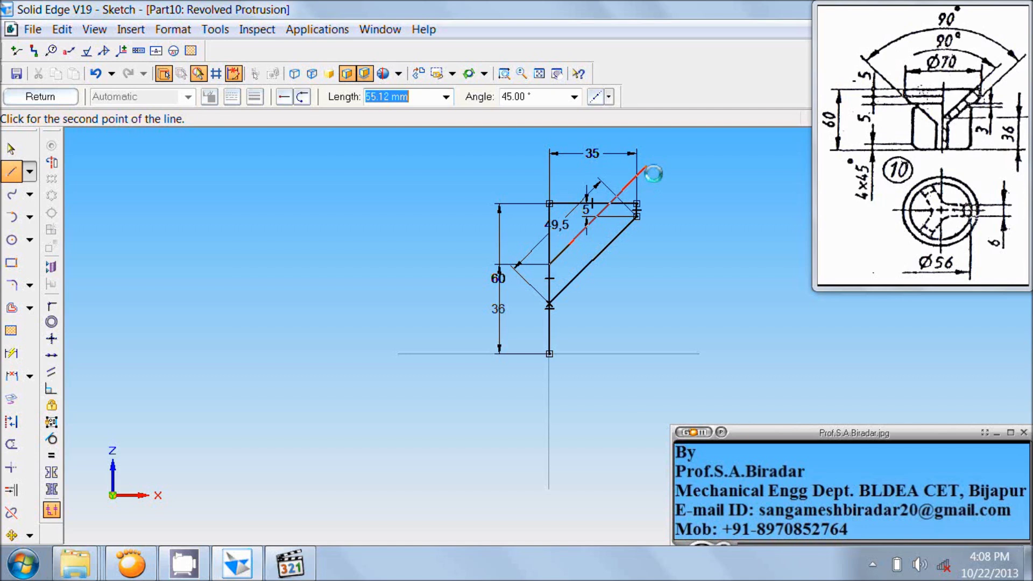
{"action": "left_click", "coordinate": [693, 155]}
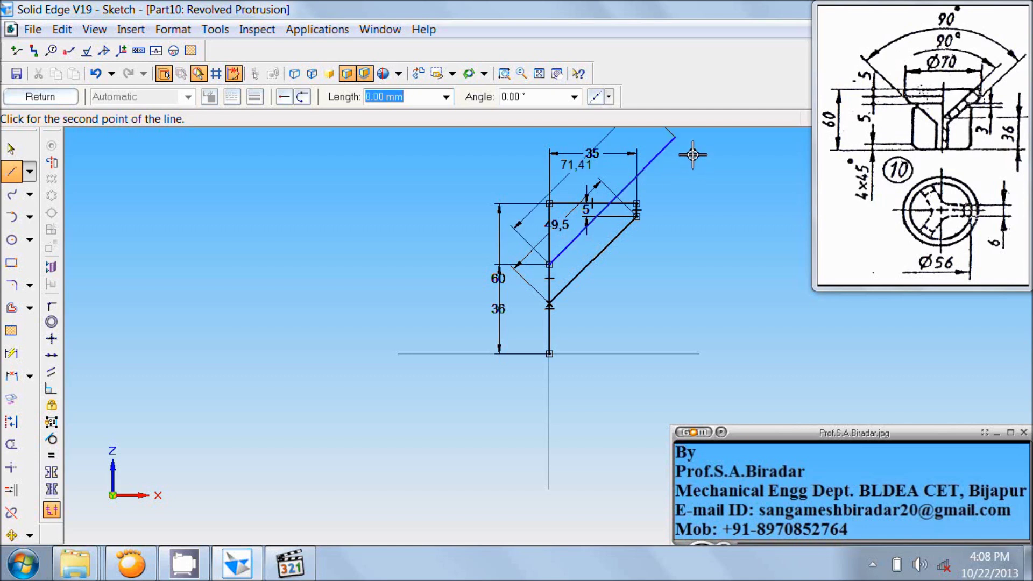
Trim the inner-line overshoot, left top-line part and surplus vertical segments, leaving a 16 mm edge.
{"action": "right_click", "coordinate": [731, 174]}
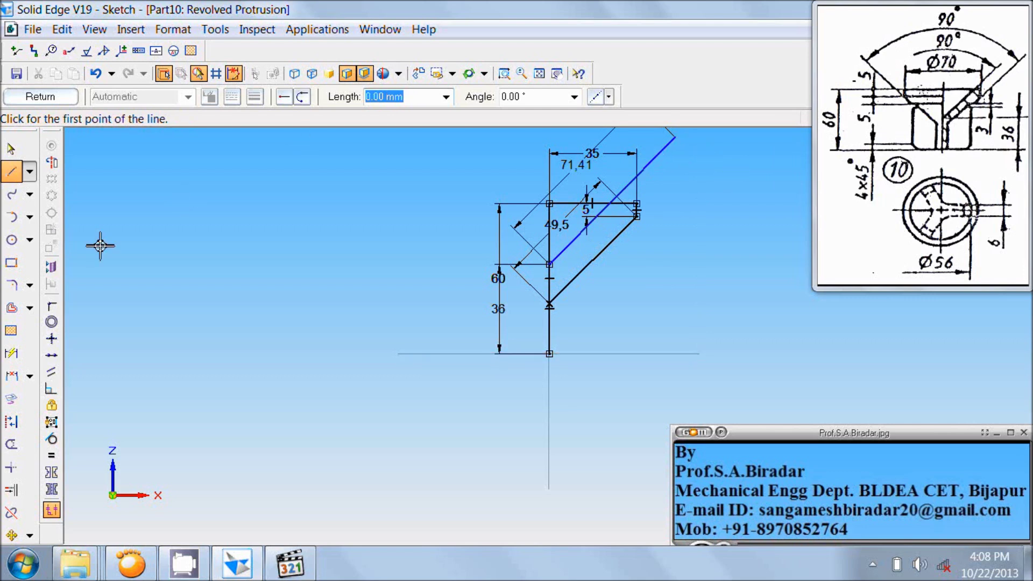
{"action": "left_click", "coordinate": [12, 444]}
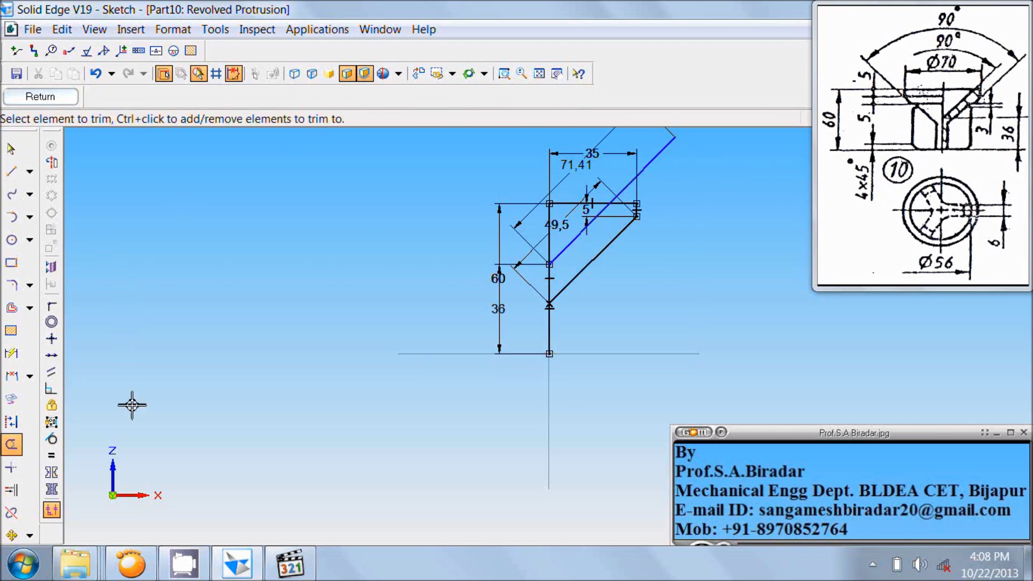
{"action": "left_click", "coordinate": [665, 153]}
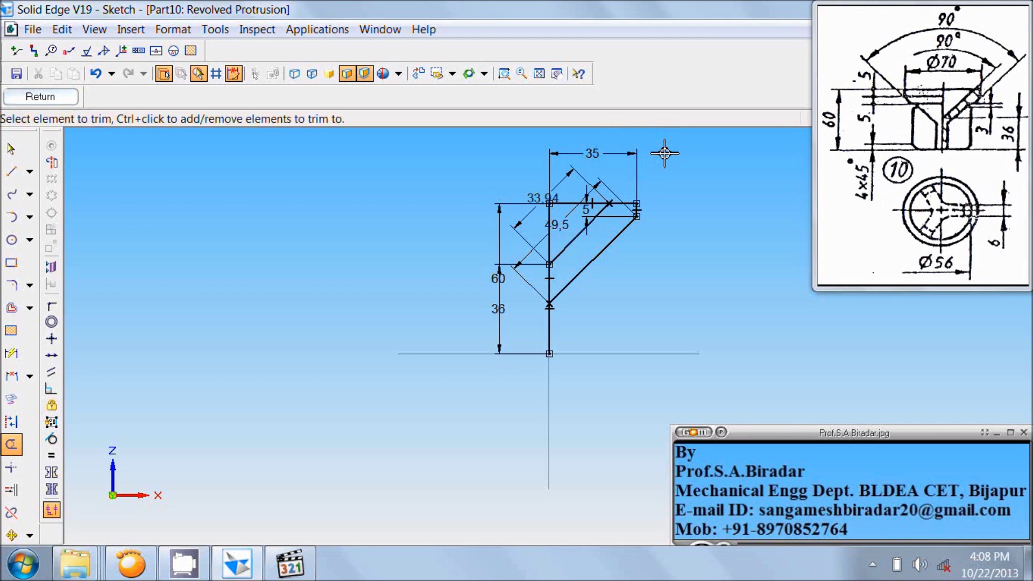
{"action": "left_click", "coordinate": [577, 203]}
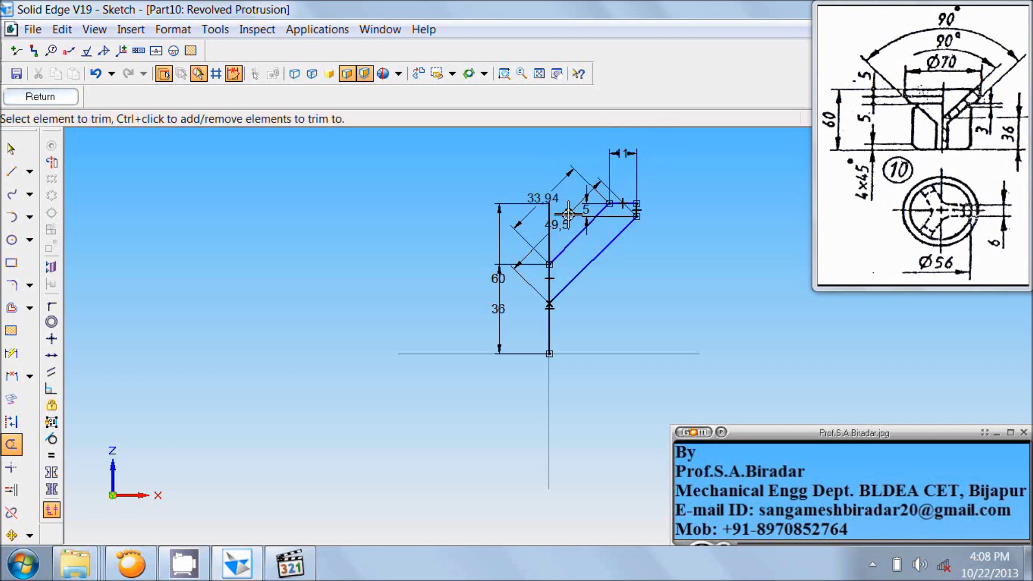
{"action": "left_click", "coordinate": [549, 226]}
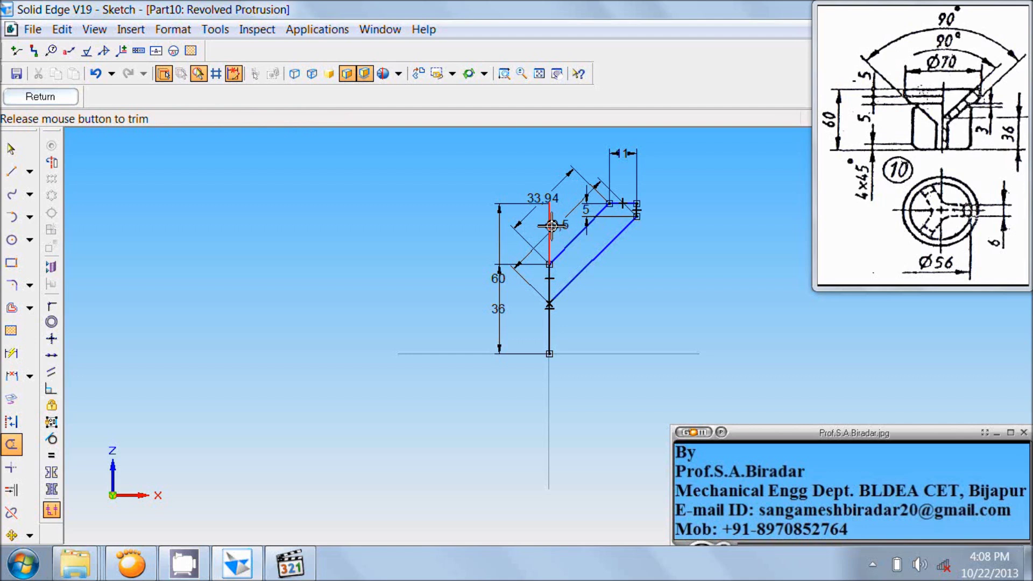
{"action": "left_click", "coordinate": [549, 327]}
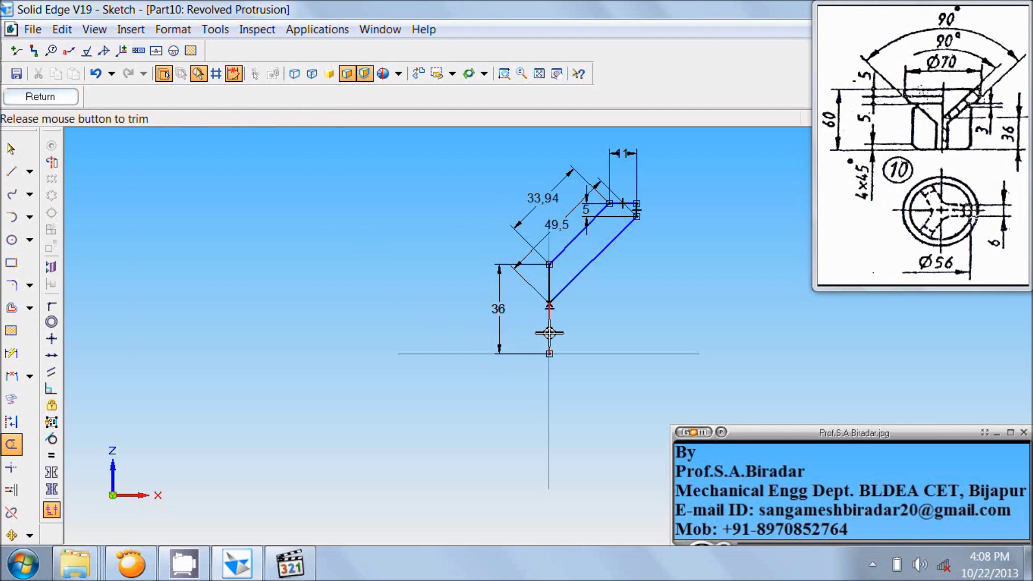
{"action": "left_click", "coordinate": [551, 285]}
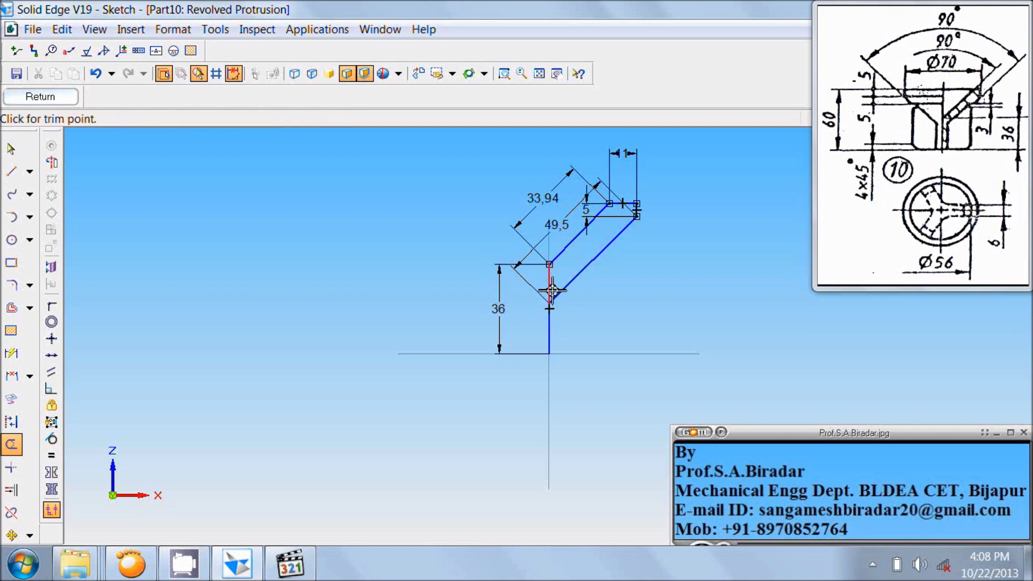
{"action": "left_click", "coordinate": [557, 332]}
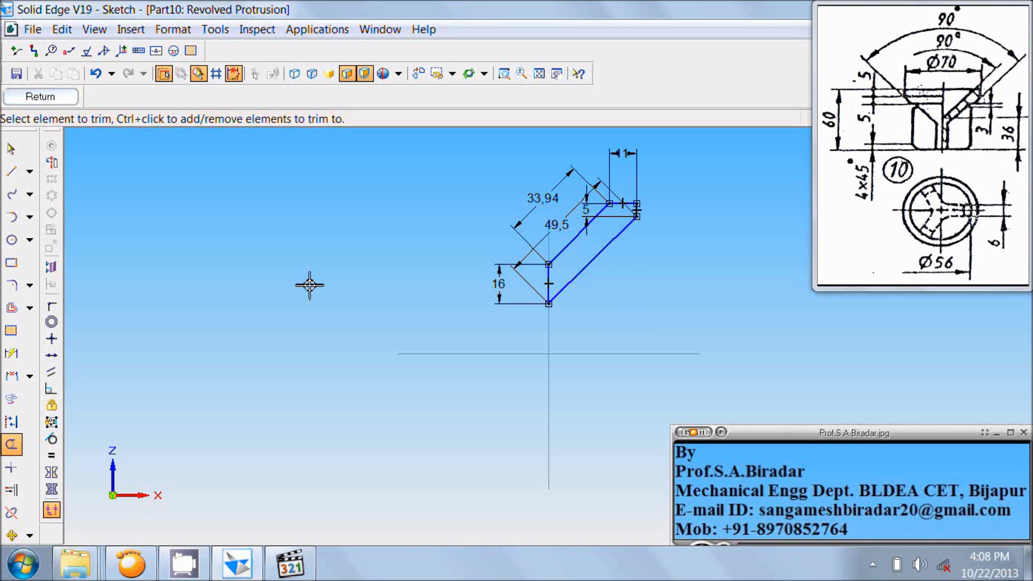
Set the short vertical edge as the revolution axis and delete the 49.5, 33.94, 1 and 16 dimensions.
{"action": "left_click", "coordinate": [53, 163]}
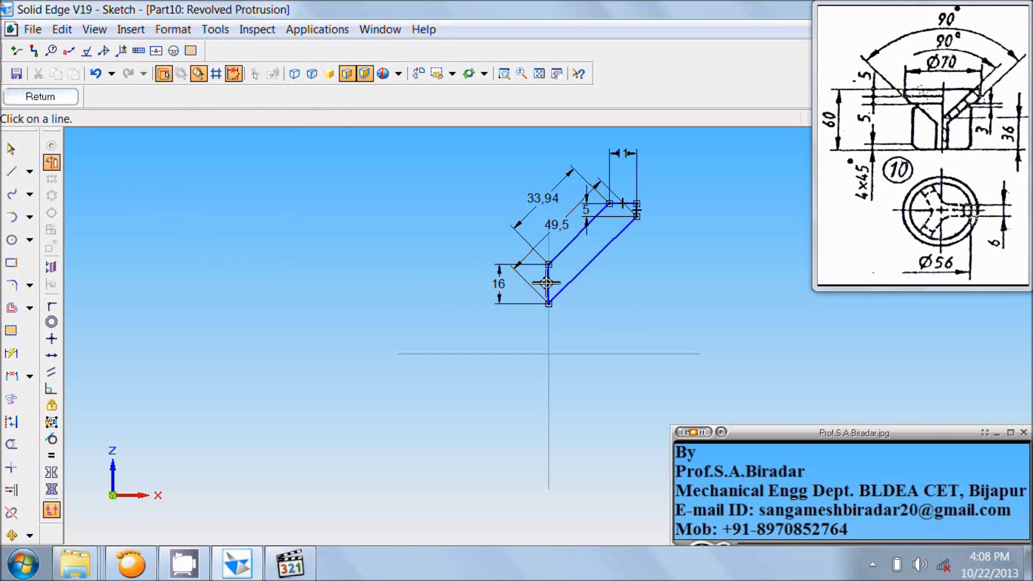
{"action": "left_click", "coordinate": [548, 282]}
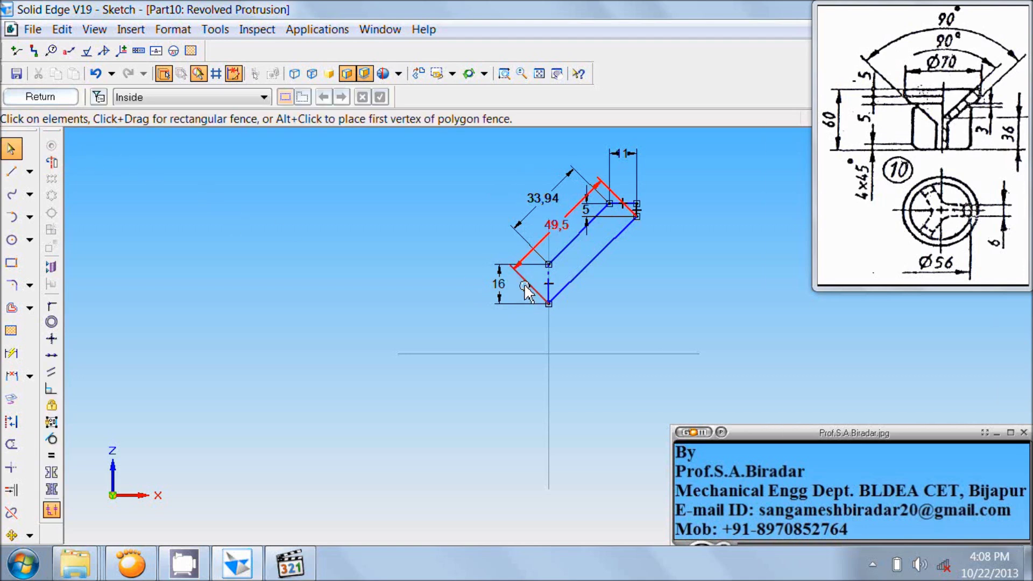
{"action": "left_click", "coordinate": [524, 286]}
{"action": "key", "text": "Delete"}
{"action": "left_click", "coordinate": [554, 221]}
{"action": "key", "text": "Delete"}
{"action": "left_click", "coordinate": [586, 206]}
{"action": "key", "text": "Escape"}
{"action": "left_click", "coordinate": [608, 176]}
{"action": "key", "text": "Delete"}
{"action": "left_click", "coordinate": [518, 262]}
{"action": "key", "text": "Delete"}
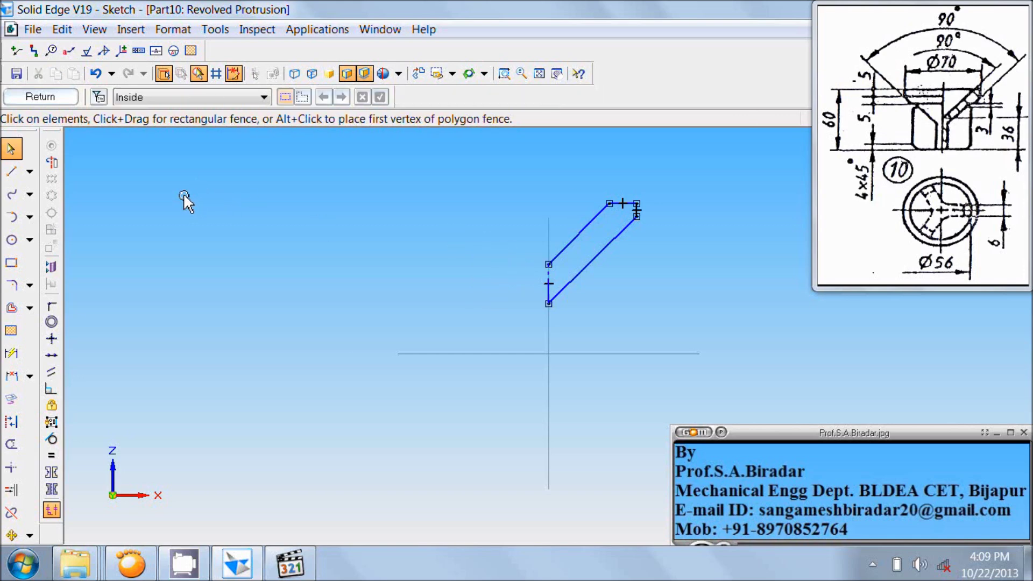
Revolve the profile a full 360° and finish RevolvedProtrusion_1.
{"action": "left_click", "coordinate": [61, 103]}
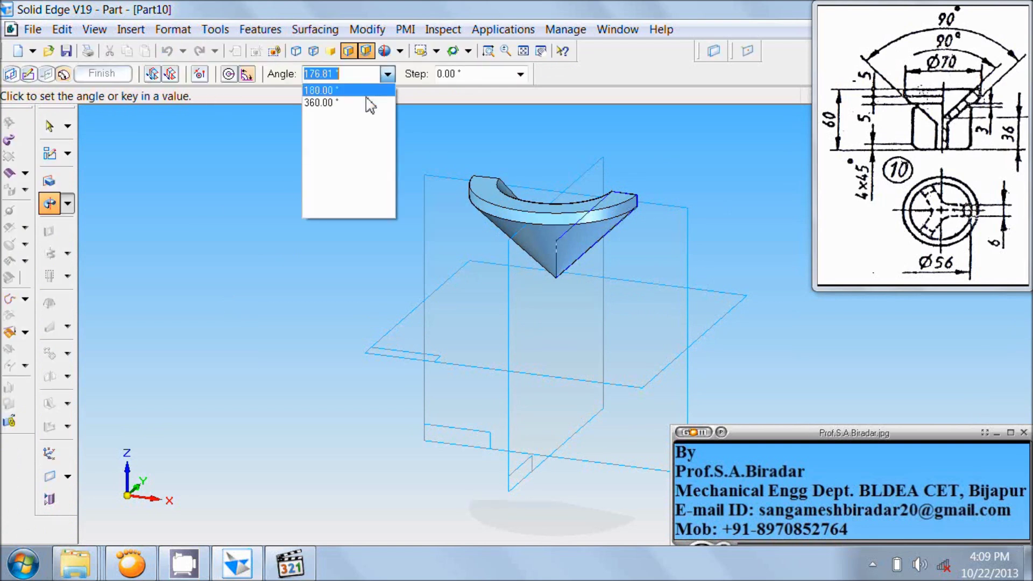
{"action": "left_click", "coordinate": [369, 102]}
{"action": "left_click", "coordinate": [329, 188]}
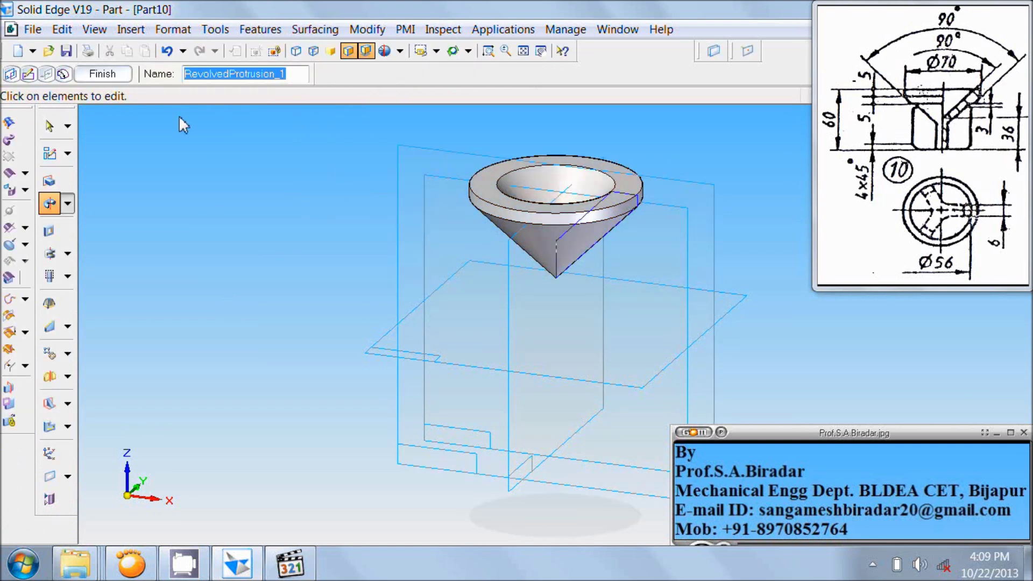
{"action": "left_click", "coordinate": [123, 75]}
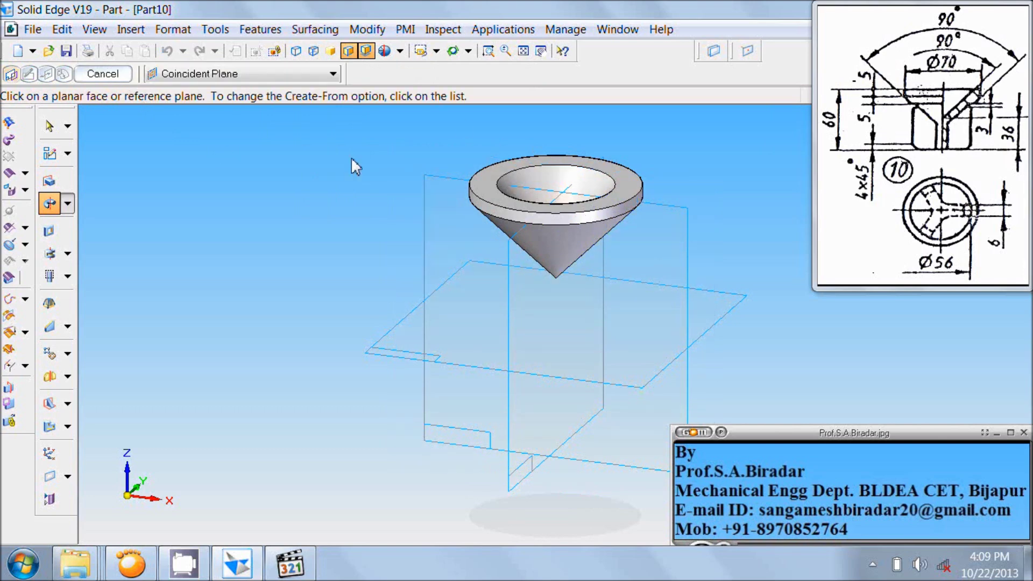
Fit the view and start a Protrusion sketch on the Top (xy) reference plane.
{"action": "left_click", "coordinate": [522, 50]}
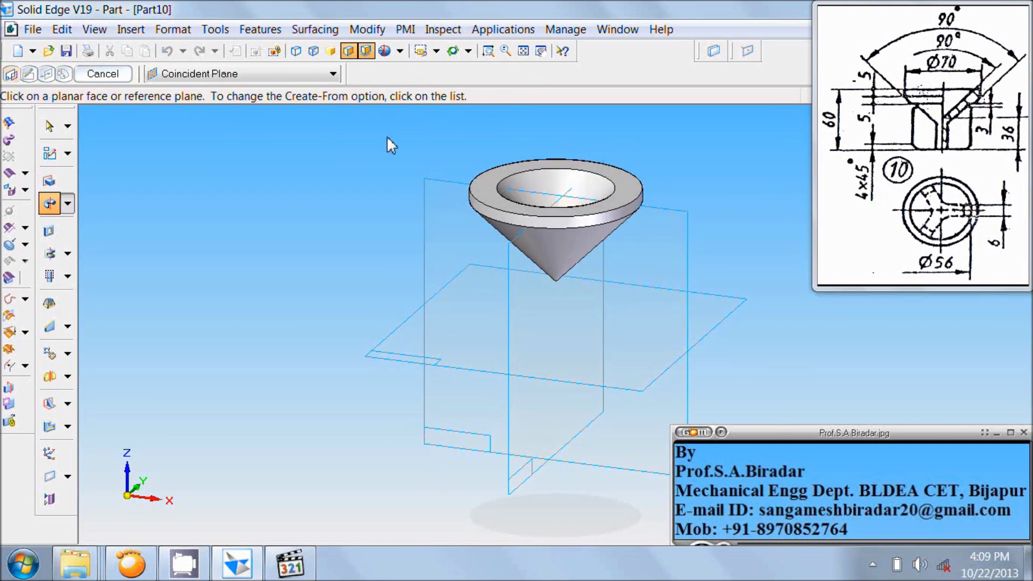
{"action": "left_click", "coordinate": [51, 181]}
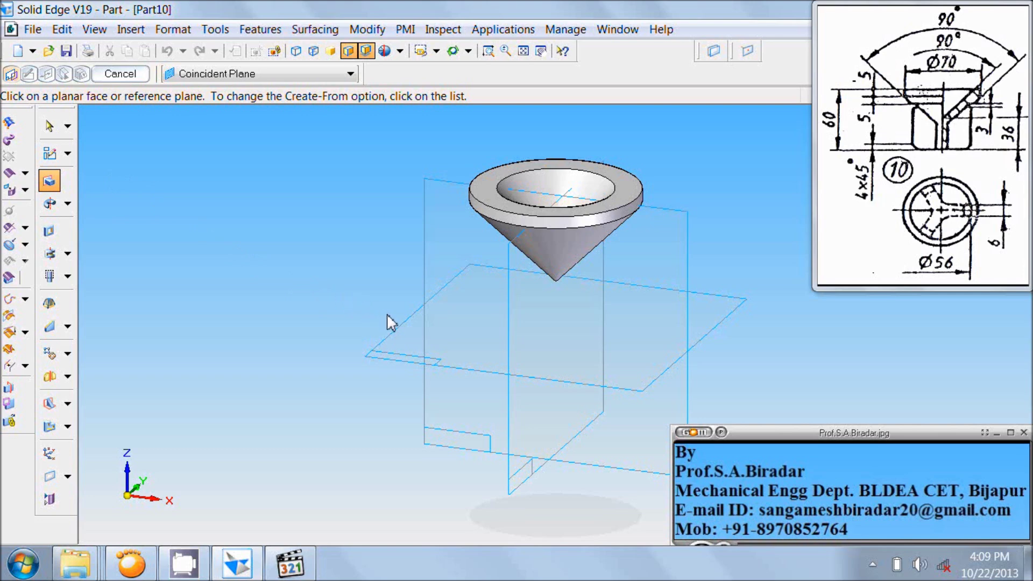
{"action": "left_click", "coordinate": [408, 333]}
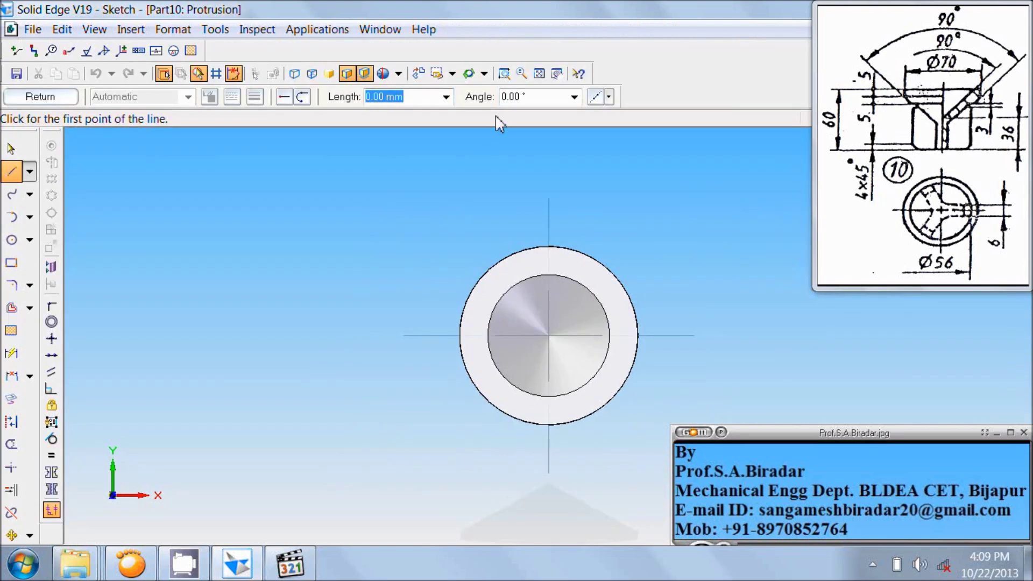
Draw a 77.47 mm line outward from the funnel centre.
{"action": "left_click", "coordinate": [539, 73]}
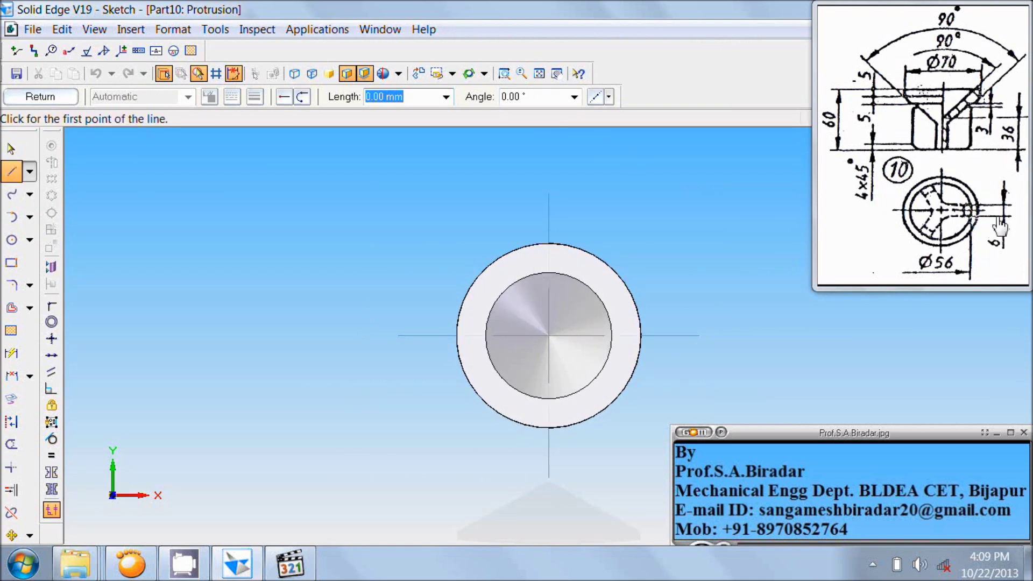
{"action": "left_click", "coordinate": [13, 172]}
{"action": "left_click", "coordinate": [550, 337]}
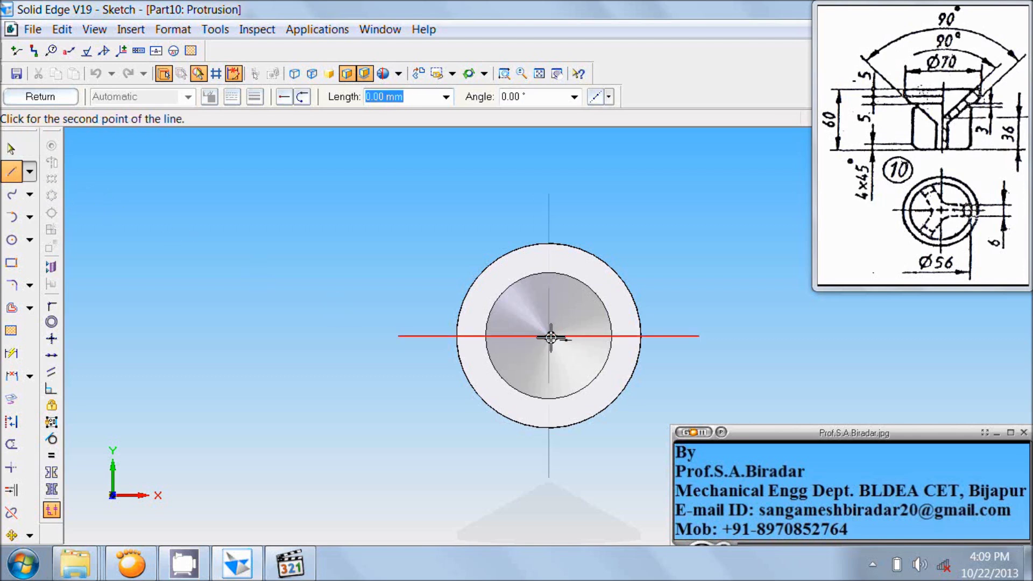
{"action": "left_click", "coordinate": [753, 336]}
{"action": "right_click", "coordinate": [749, 316]}
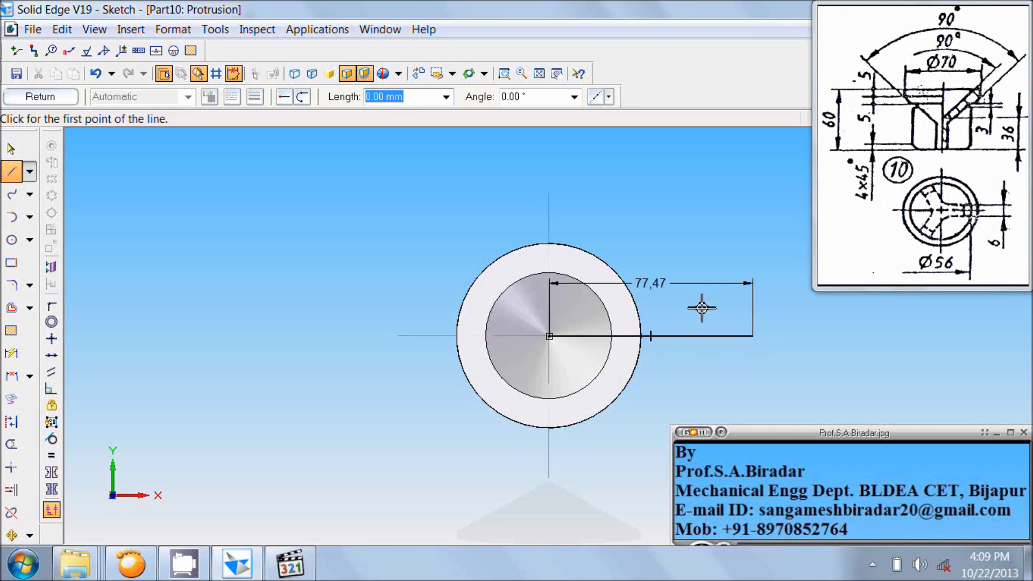
Offset the line 3 mm to place parallel copies above and below it.
{"action": "left_click", "coordinate": [11, 308]}
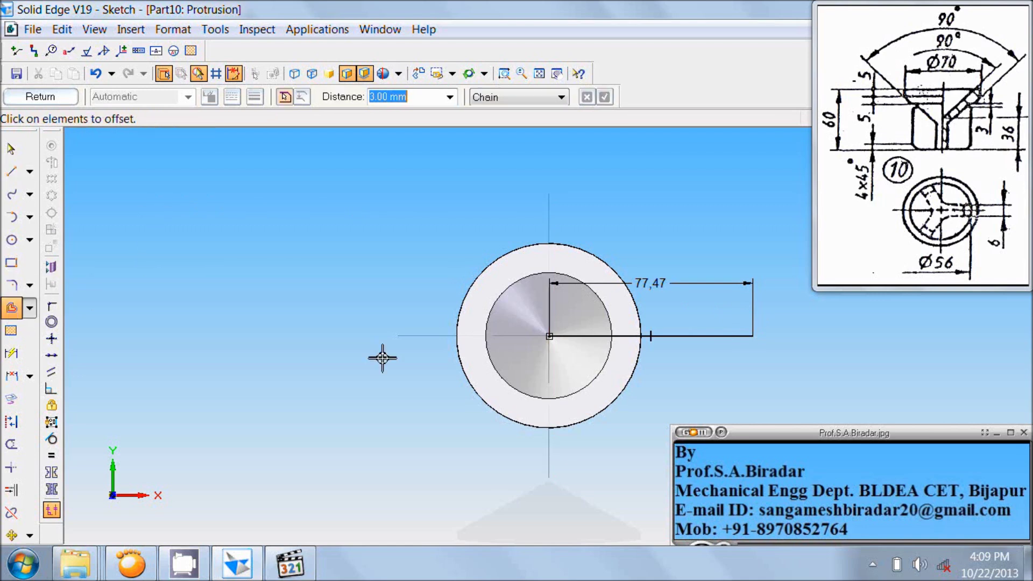
{"action": "left_click", "coordinate": [690, 339]}
{"action": "right_click", "coordinate": [688, 328]}
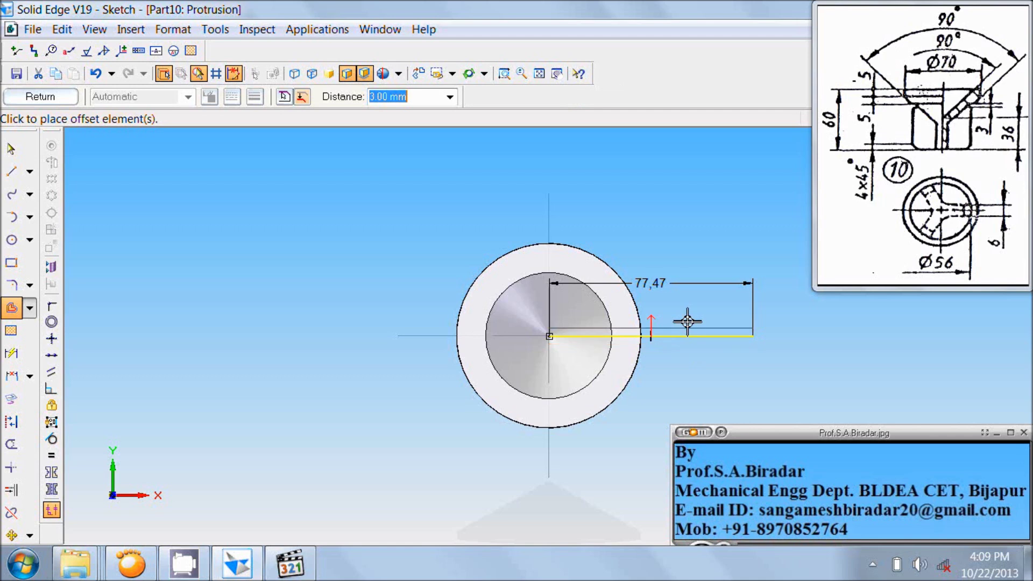
{"action": "type", "text": "6/2"}
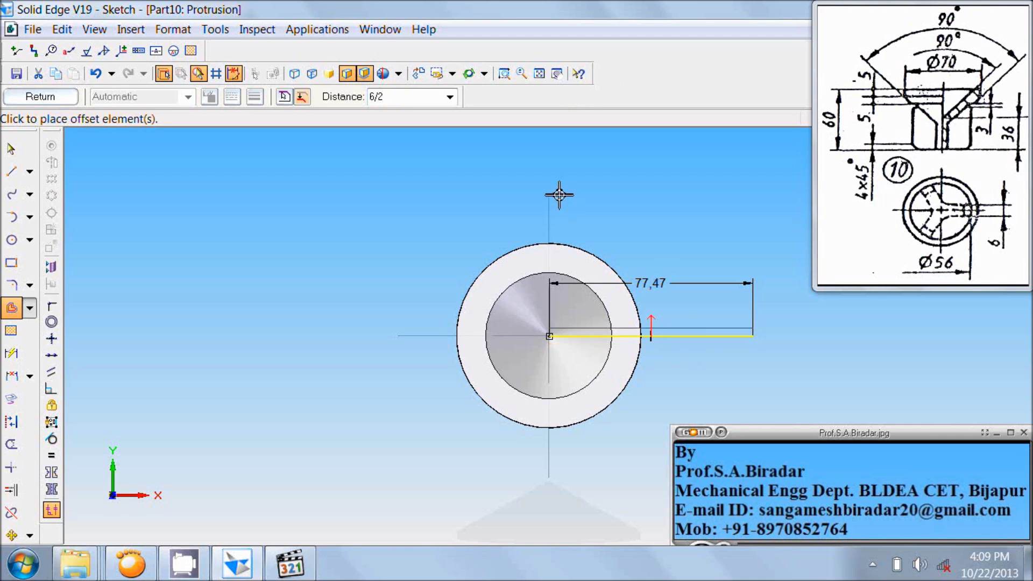
{"action": "key", "text": "Return"}
{"action": "left_click", "coordinate": [632, 221]}
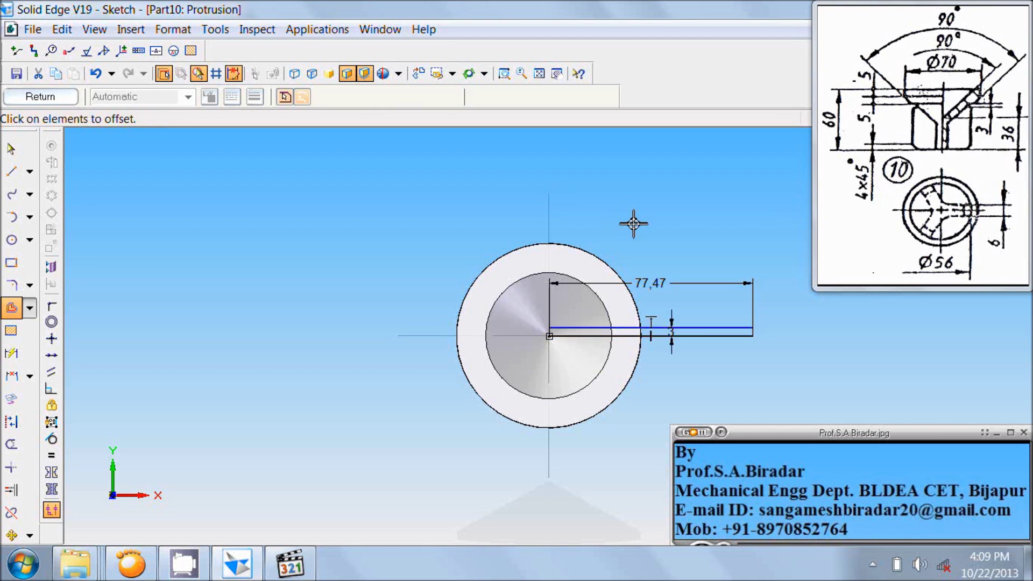
{"action": "left_click", "coordinate": [705, 338]}
{"action": "left_click", "coordinate": [708, 358]}
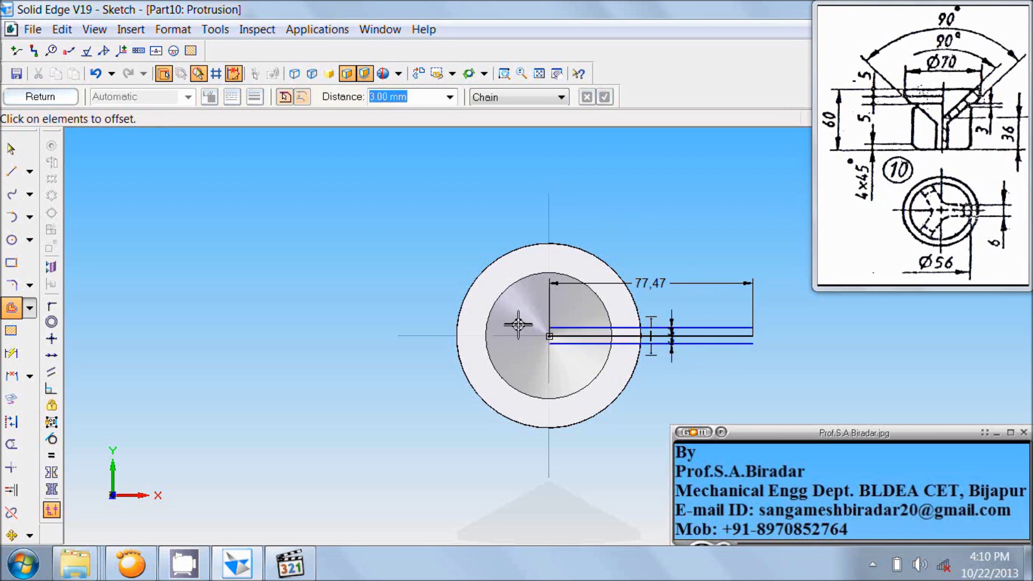
Delete the original centre line and its dimensions.
{"action": "left_click", "coordinate": [12, 149]}
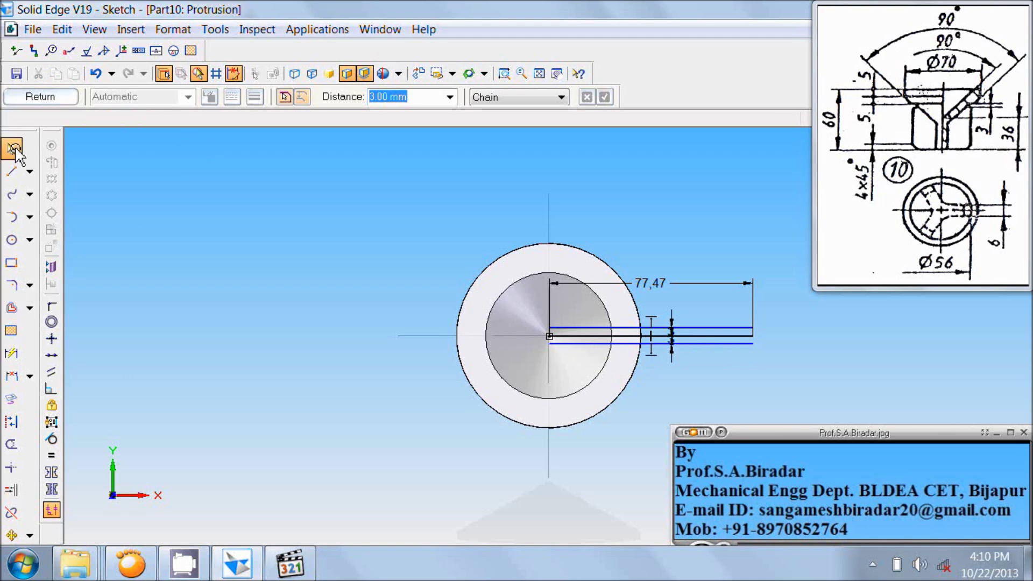
{"action": "left_click", "coordinate": [574, 337]}
{"action": "key", "text": "Delete"}
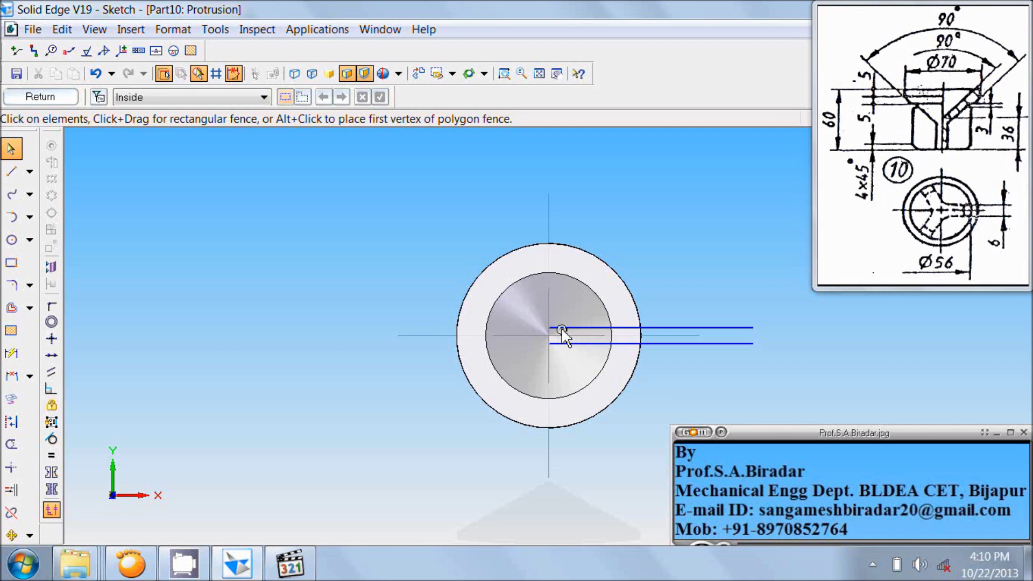
{"action": "left_click", "coordinate": [14, 173]}
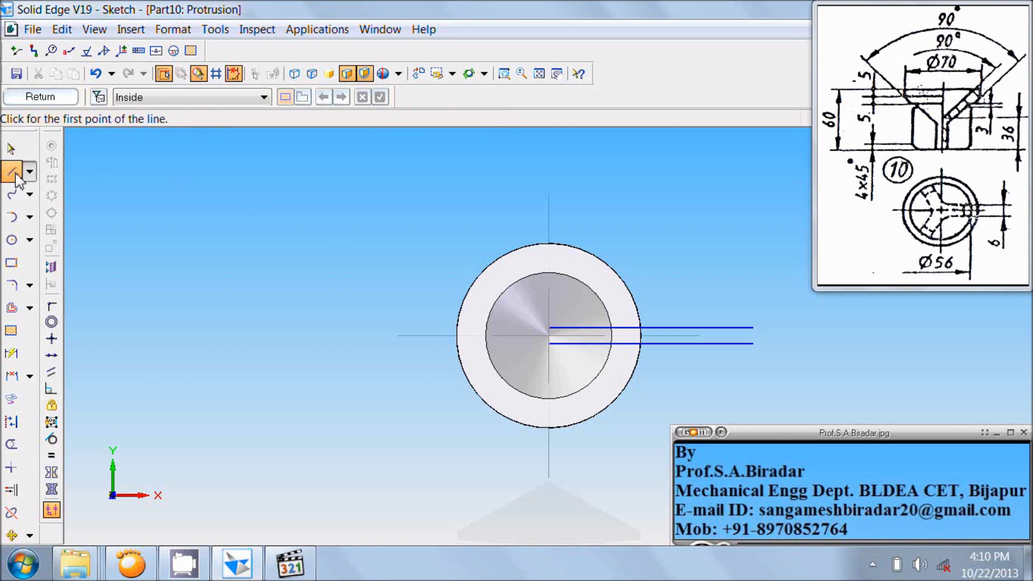
Close the inner end with a 6 mm line and draw a Ø56 circle on the funnel axis.
{"action": "left_click", "coordinate": [549, 328]}
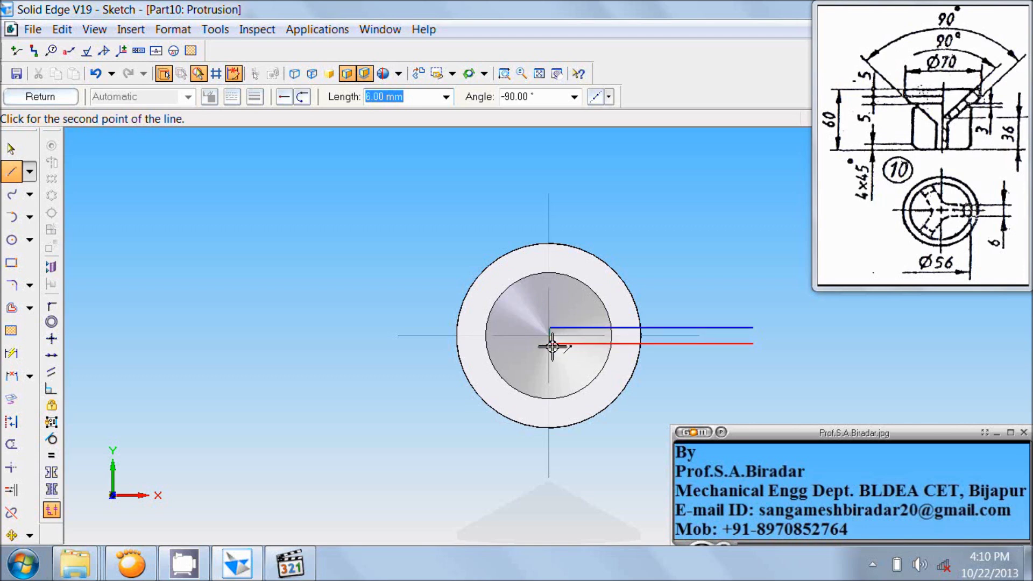
{"action": "left_click", "coordinate": [549, 343]}
{"action": "right_click", "coordinate": [559, 297]}
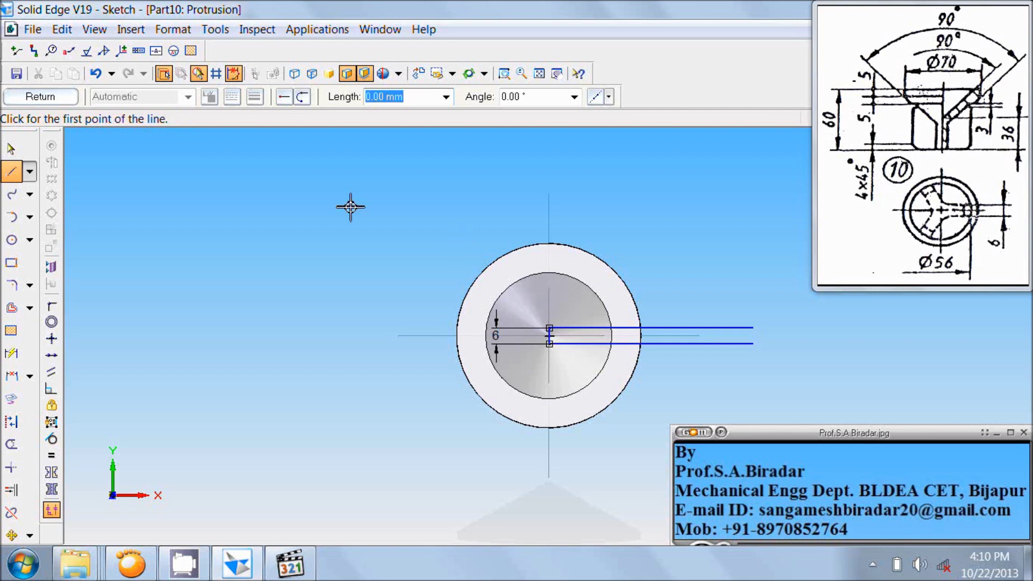
{"action": "left_click", "coordinate": [12, 241]}
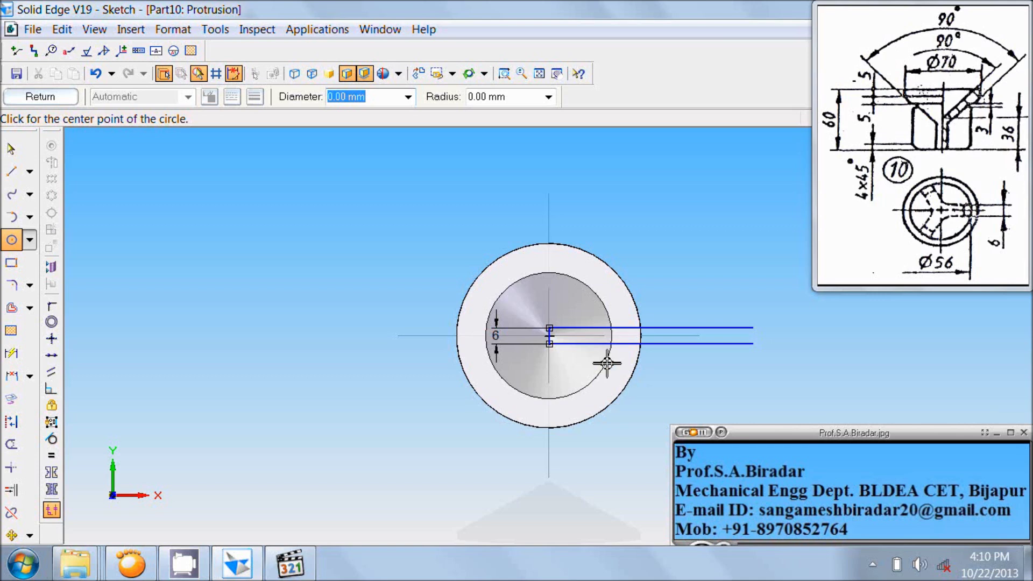
{"action": "left_click", "coordinate": [549, 336]}
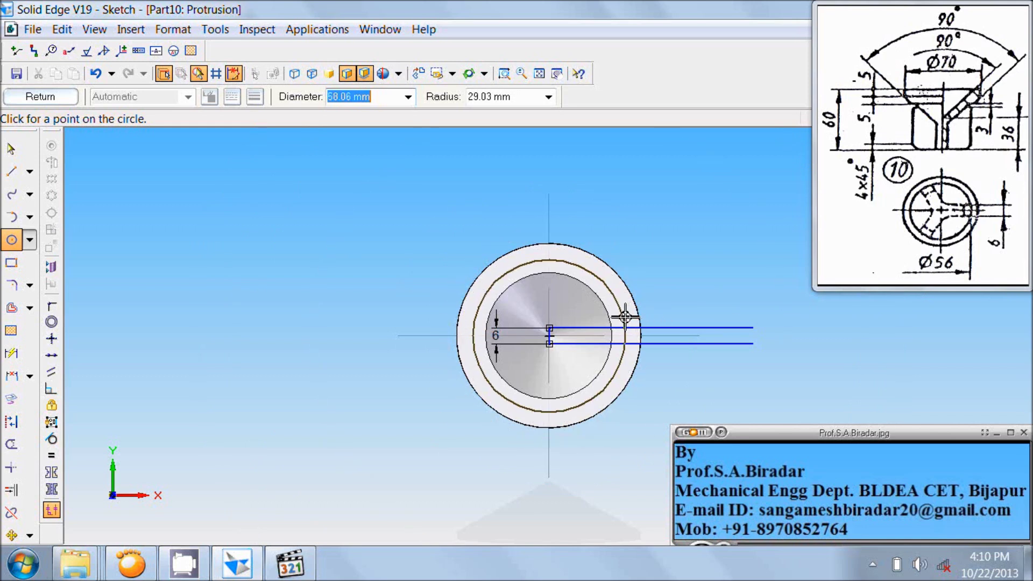
{"action": "type", "text": "56"}
{"action": "key", "text": "Return"}
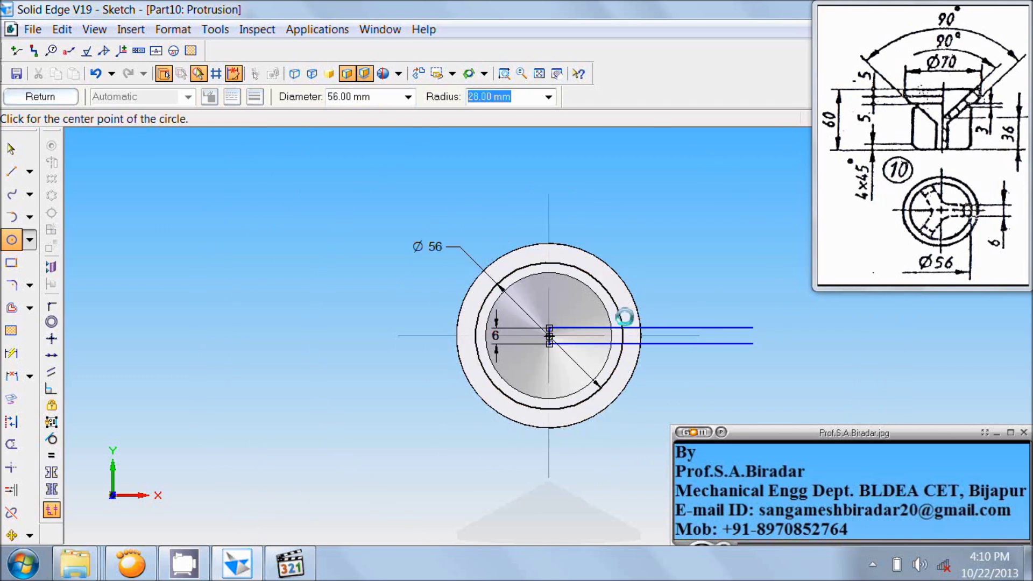
{"action": "right_click", "coordinate": [685, 300]}
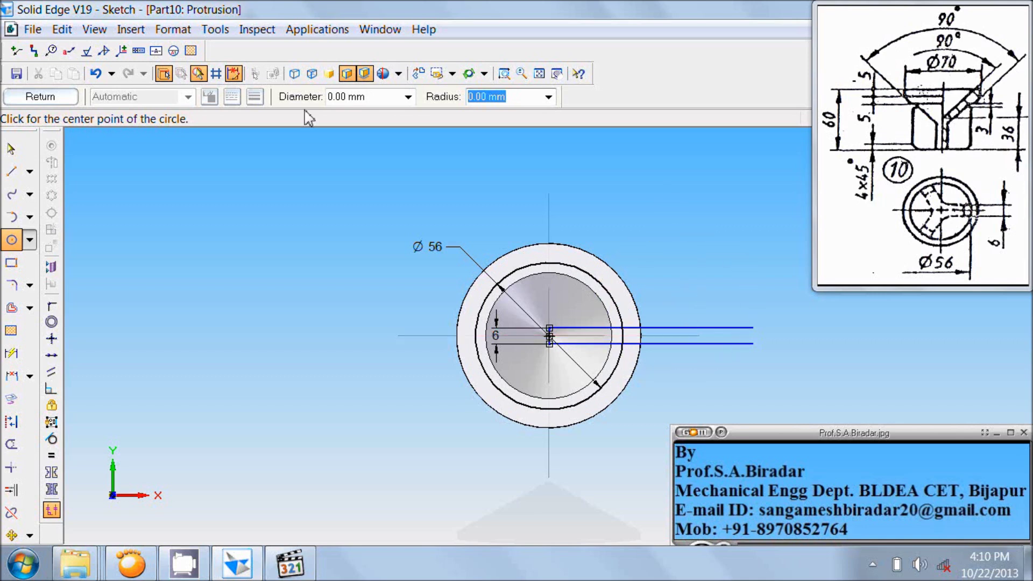
Trim the circle and line ends beyond it into a closed 6 mm slot and finish the sketch.
{"action": "left_click", "coordinate": [11, 445]}
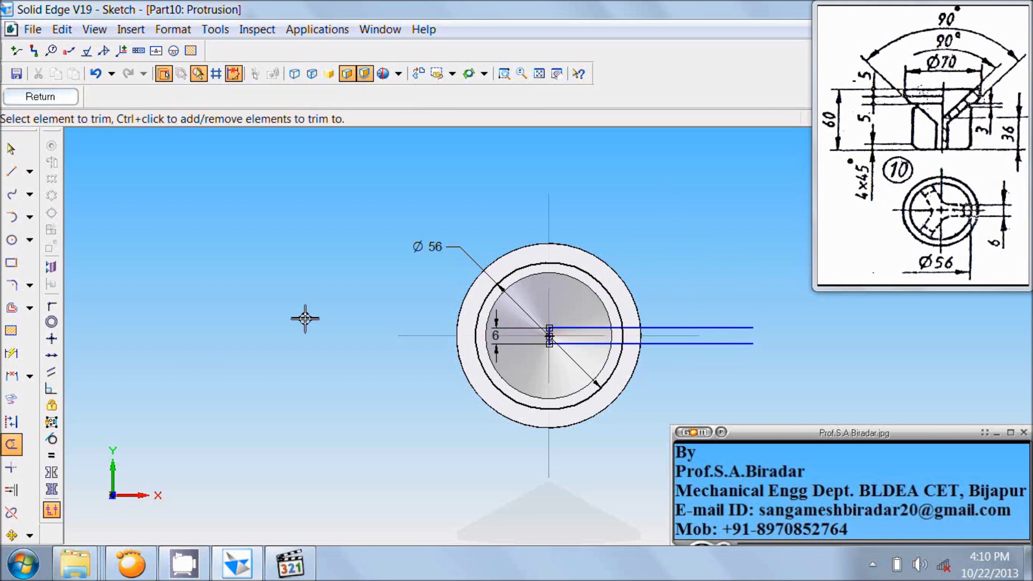
{"action": "left_click", "coordinate": [557, 265]}
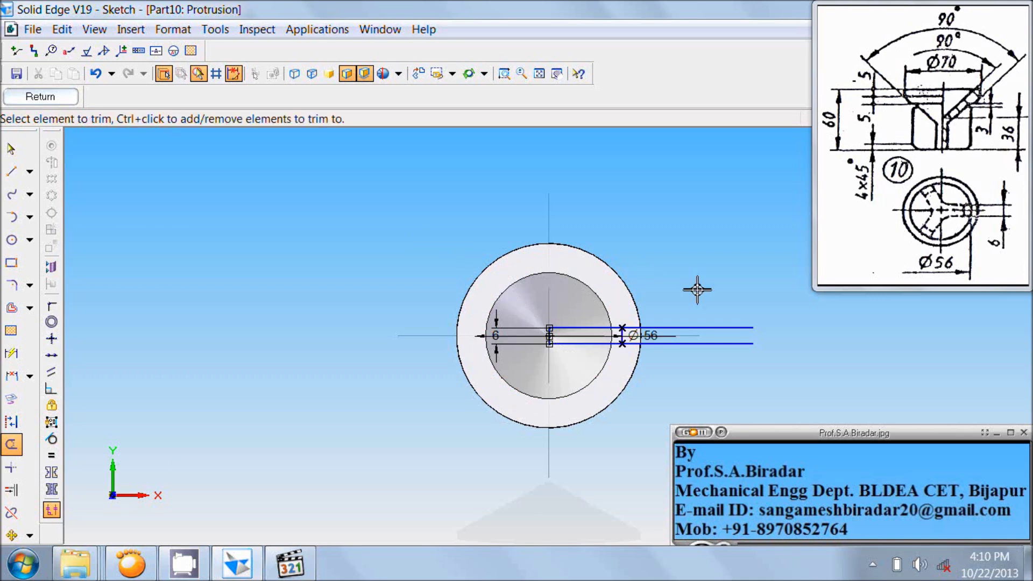
{"action": "left_click_drag", "start_coordinate": [697, 291], "coordinate": [670, 380]}
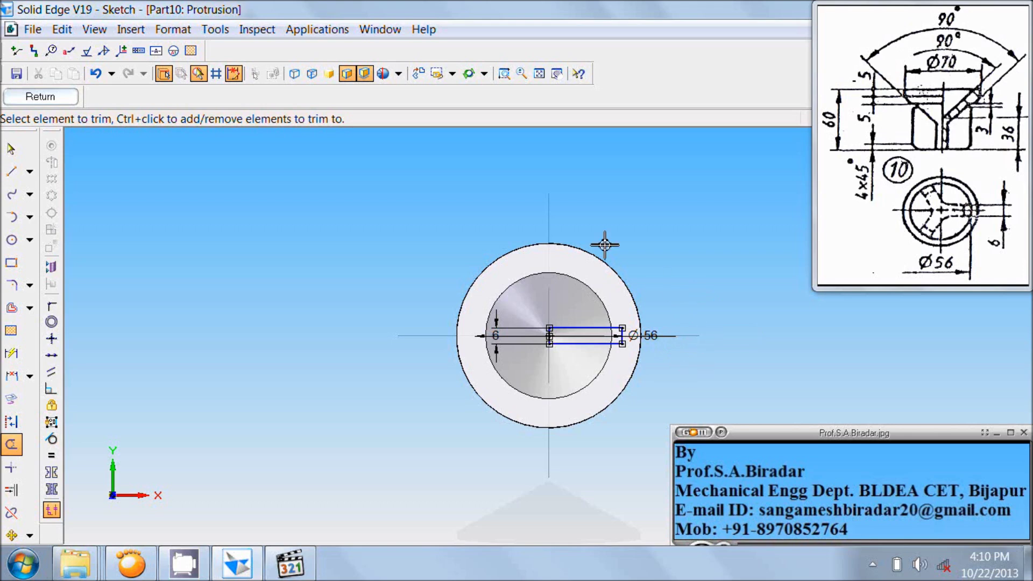
{"action": "left_click", "coordinate": [70, 98]}
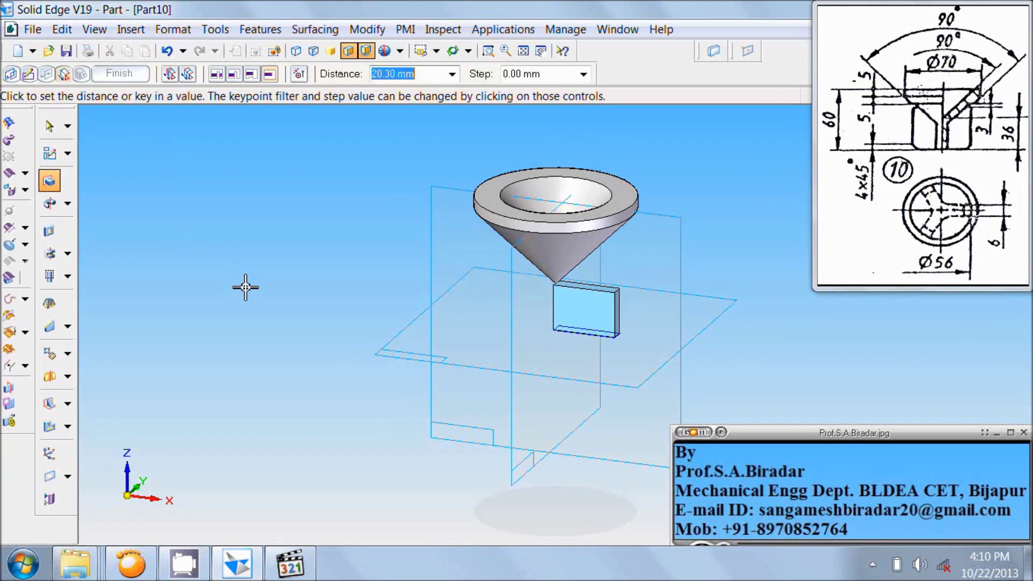
Extrude the rib Through Next toward the cone, finish ExtrudedProtrusion_1, and fit the view.
{"action": "left_click", "coordinate": [235, 79]}
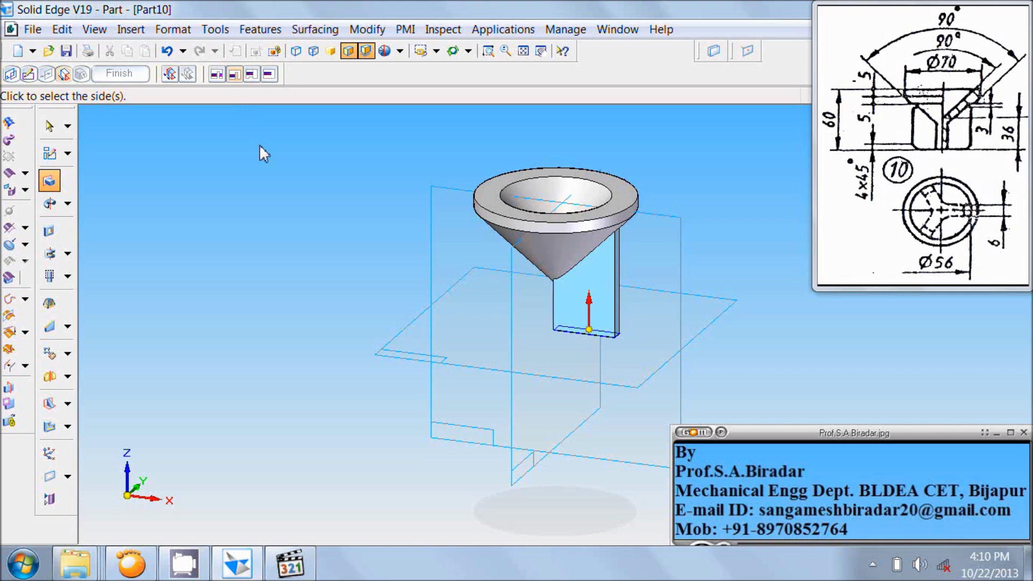
{"action": "left_click", "coordinate": [293, 199]}
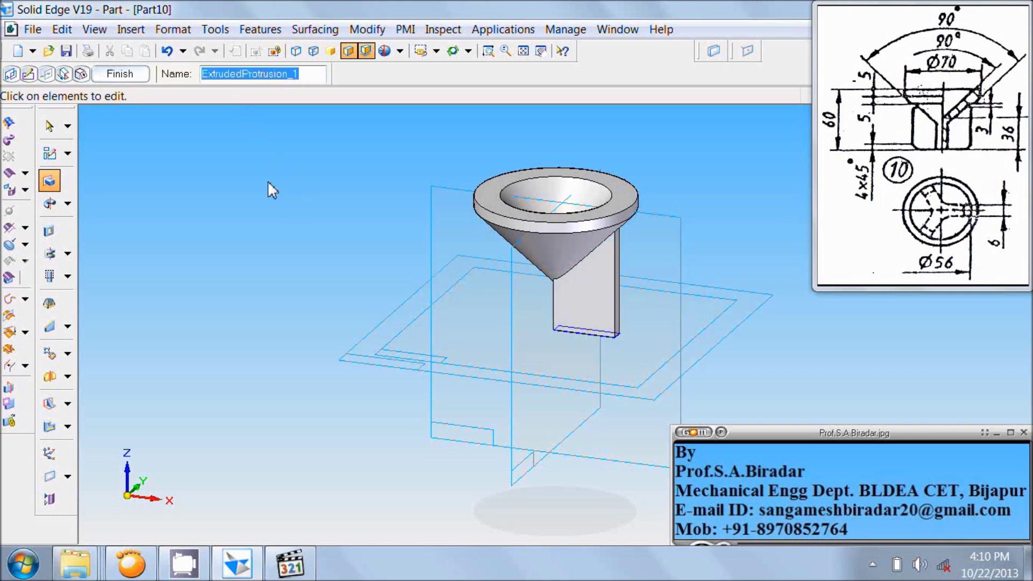
{"action": "left_click", "coordinate": [124, 76]}
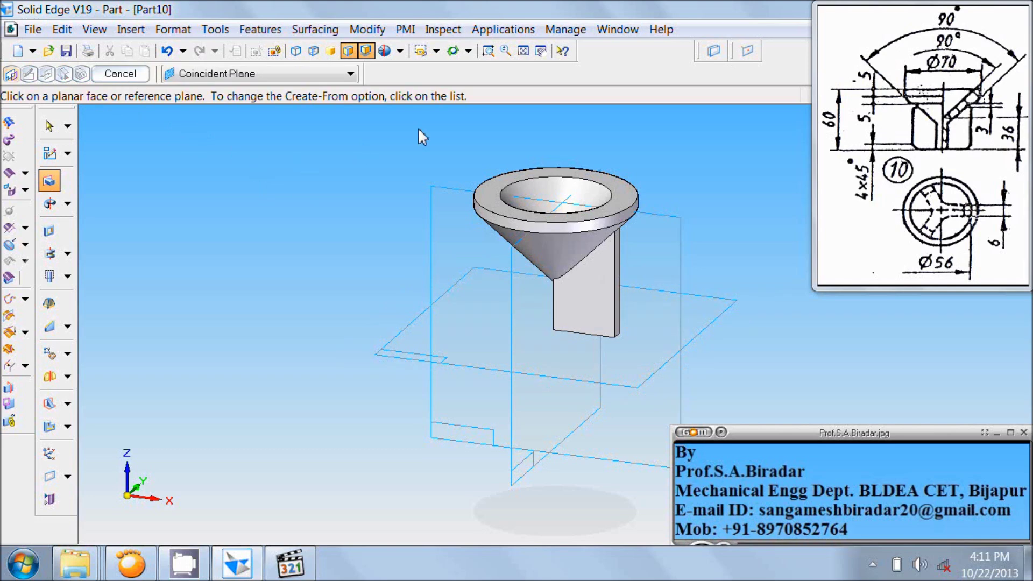
{"action": "left_click", "coordinate": [523, 51]}
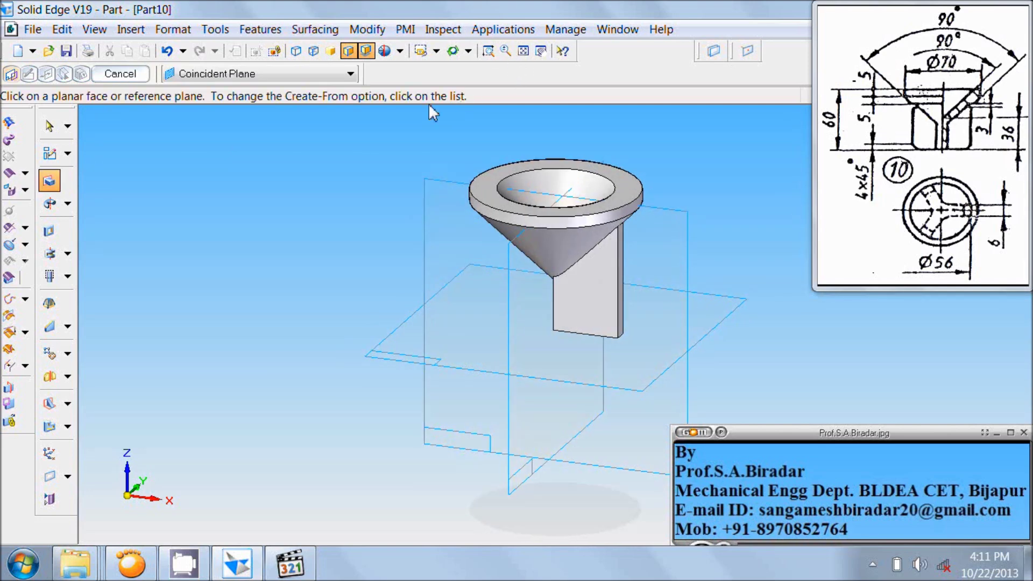
Start a Pattern feature and select the rib as the feature to copy.
{"action": "left_click", "coordinate": [50, 354]}
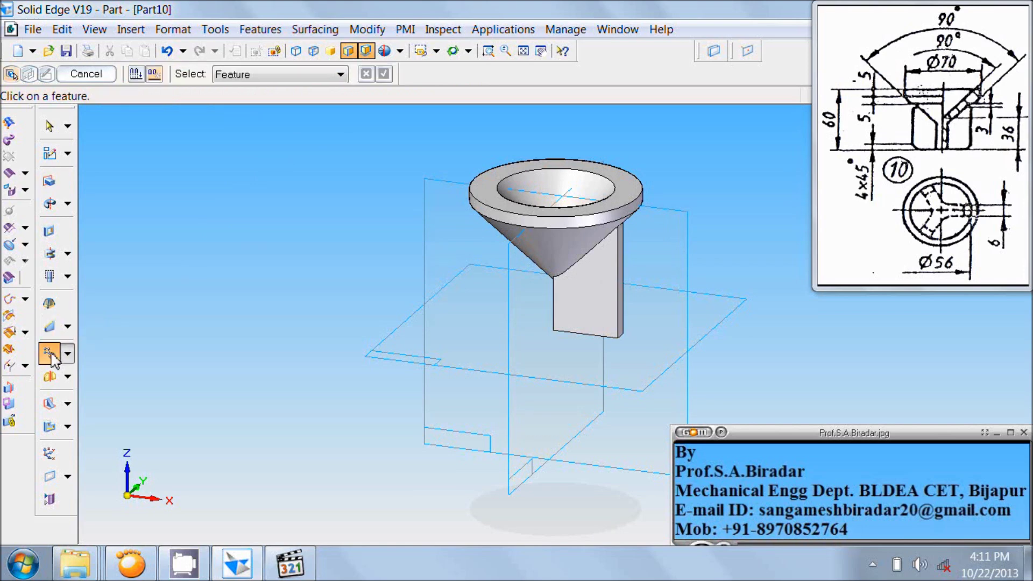
{"action": "left_click", "coordinate": [605, 305]}
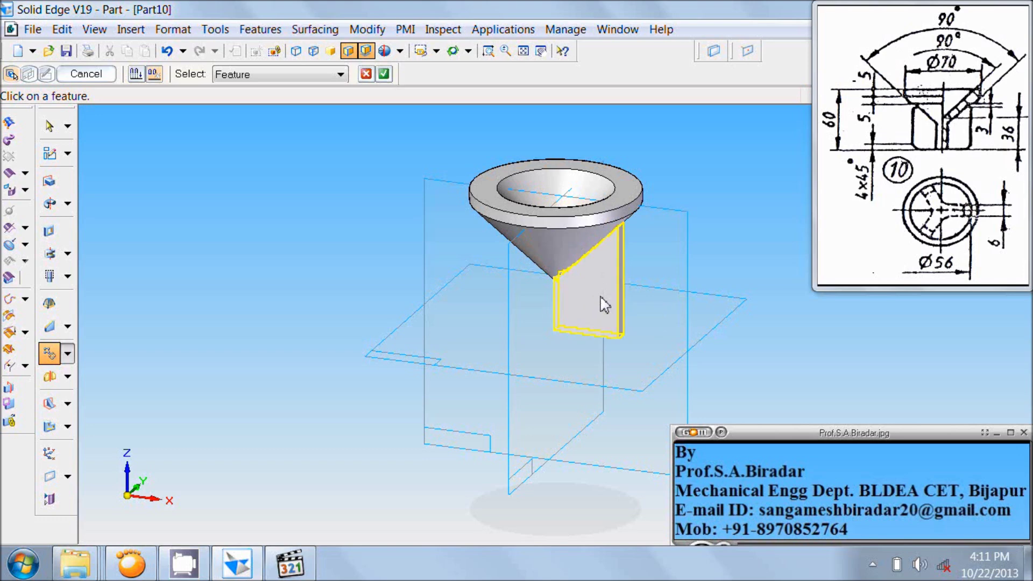
{"action": "left_click", "coordinate": [385, 74]}
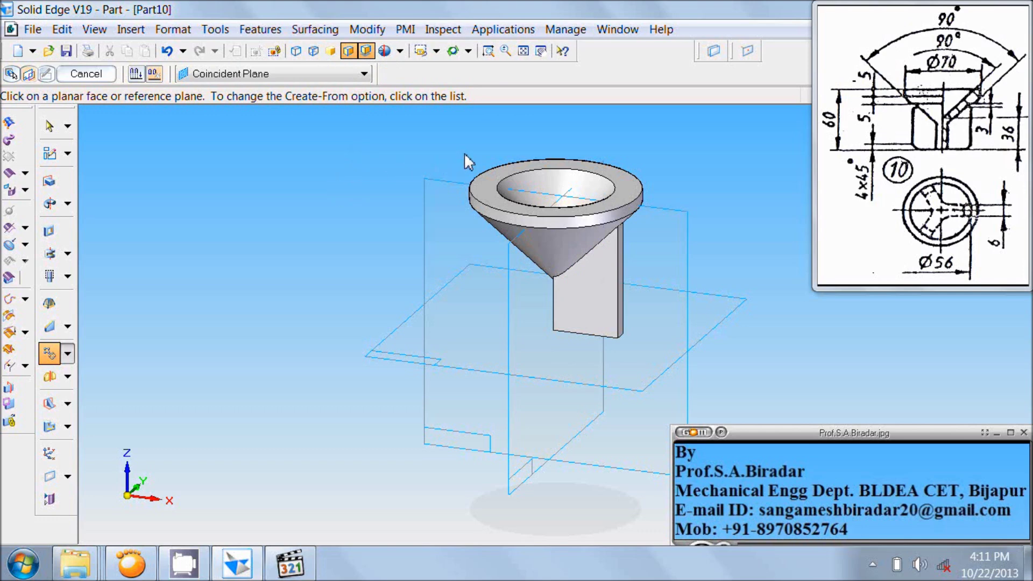
On the funnel's top face, lay out a 3-instance circular pattern with 28 mm radius.
{"action": "left_click", "coordinate": [500, 167]}
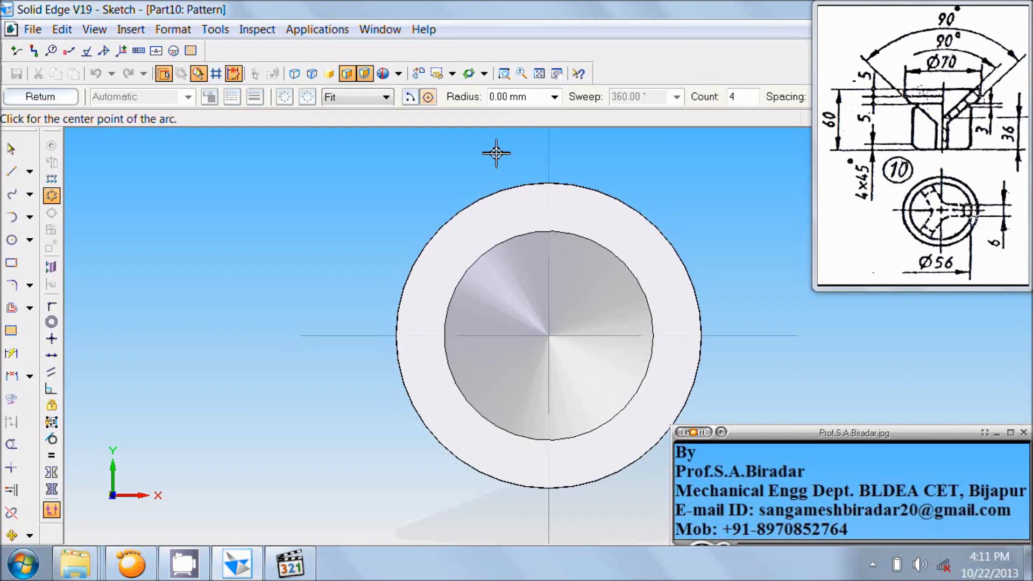
{"action": "left_click", "coordinate": [552, 337]}
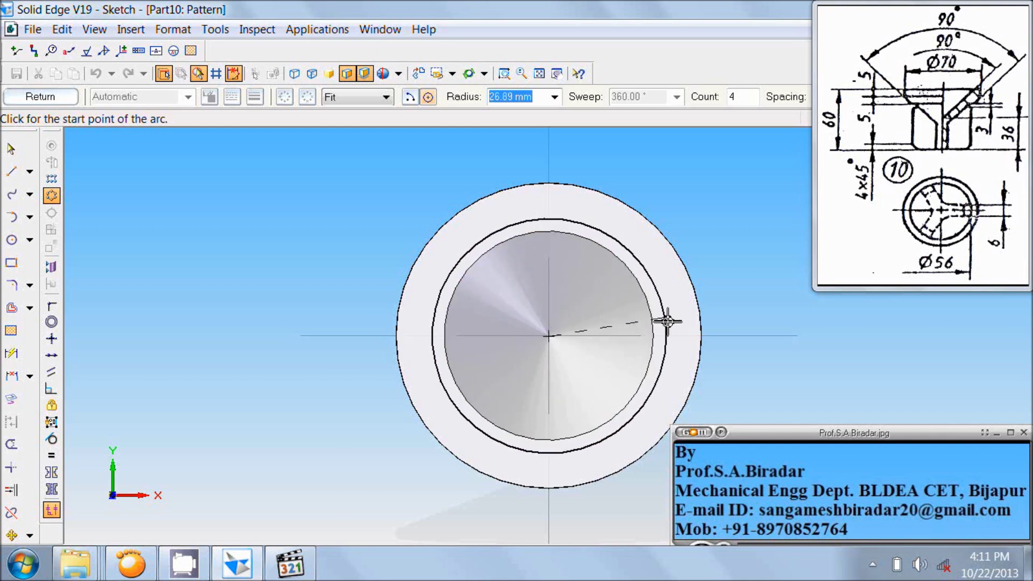
{"action": "type", "text": "56/2"}
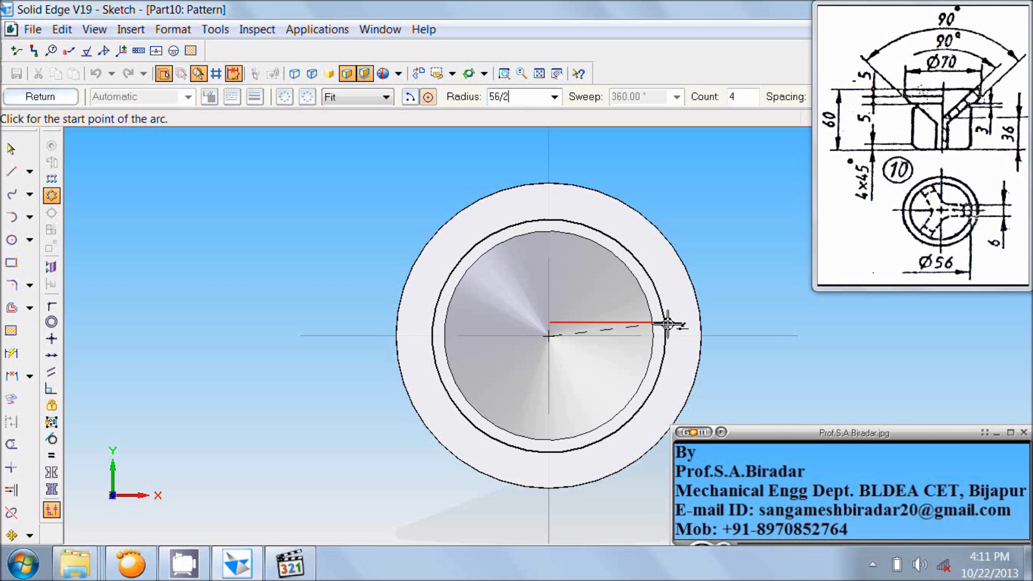
{"action": "key", "text": "Tab"}
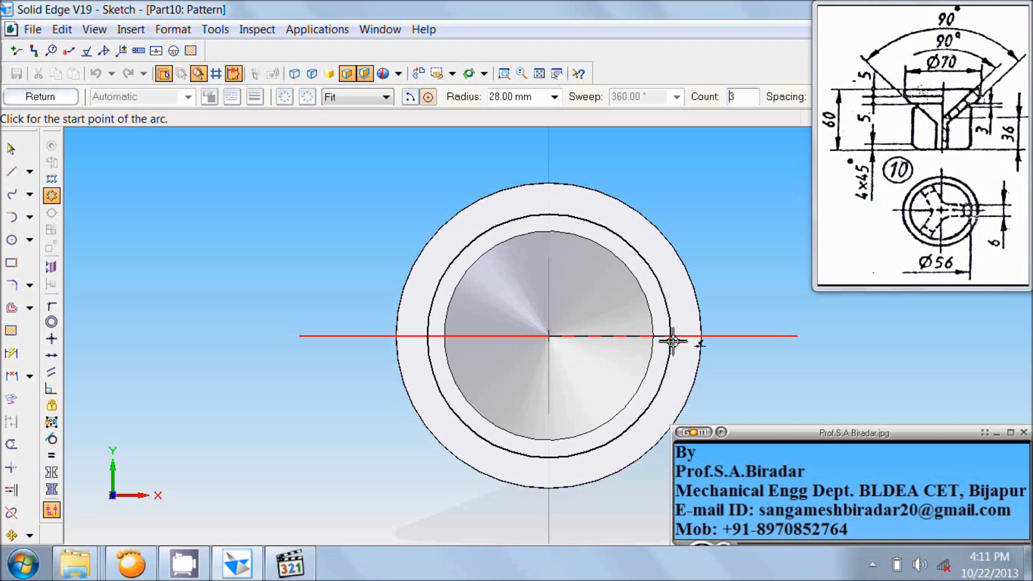
{"action": "left_click", "coordinate": [671, 338]}
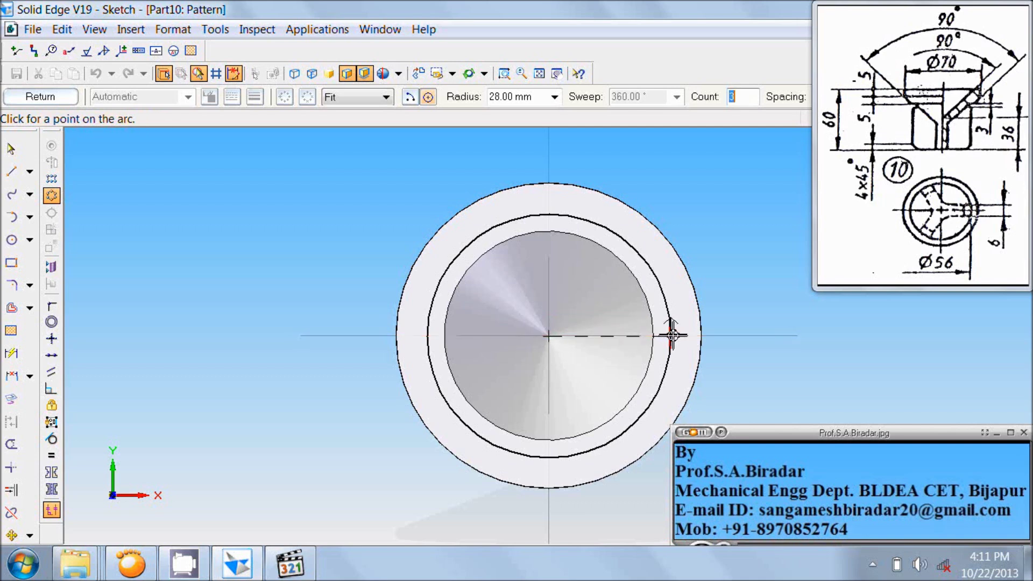
{"action": "left_click", "coordinate": [659, 280]}
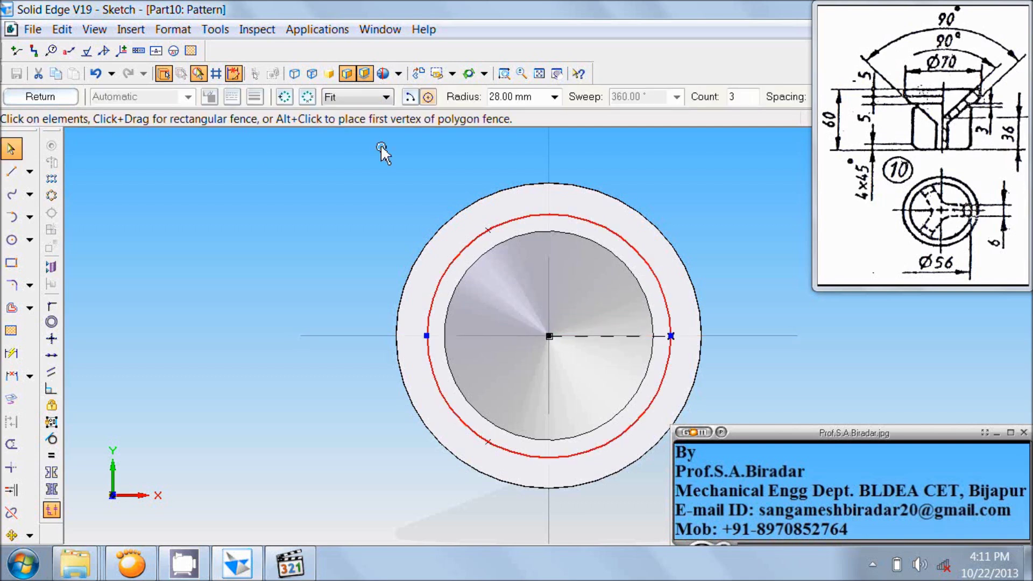
{"action": "left_click", "coordinate": [64, 99]}
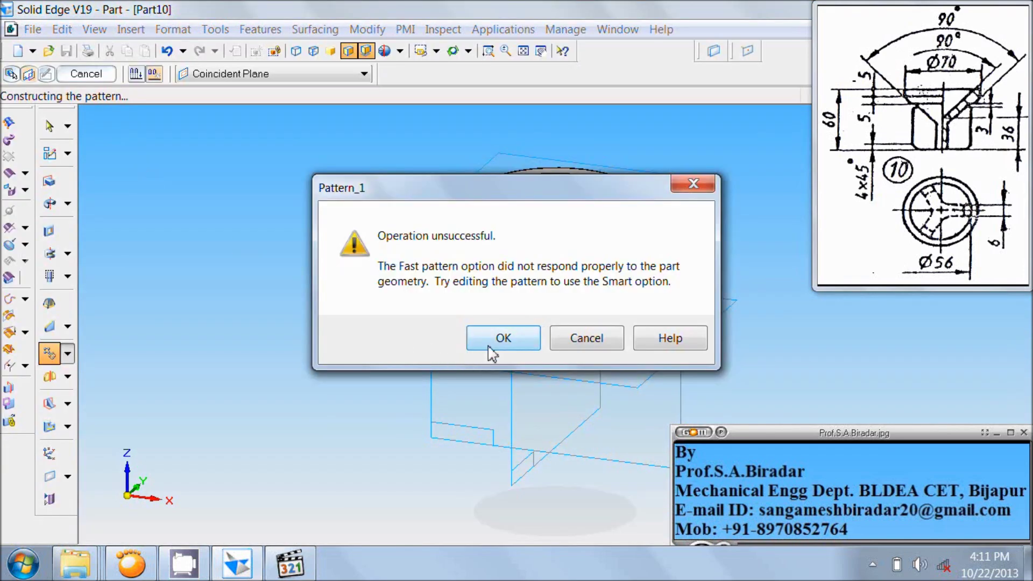
Dismiss the failure message and rebuild the rib pattern with the Smart option so three ribs form.
{"action": "left_click", "coordinate": [491, 340]}
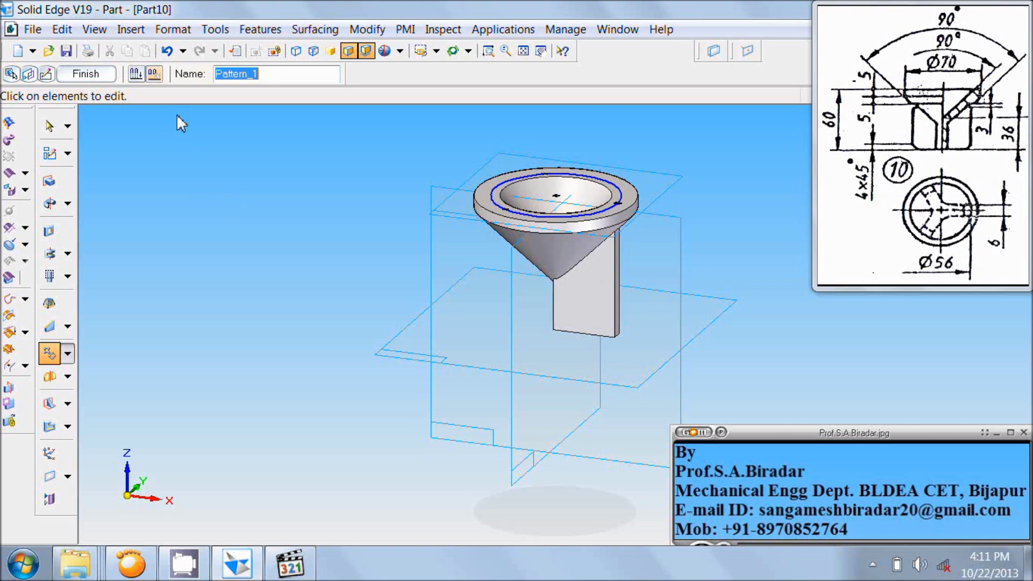
{"action": "left_click", "coordinate": [136, 75]}
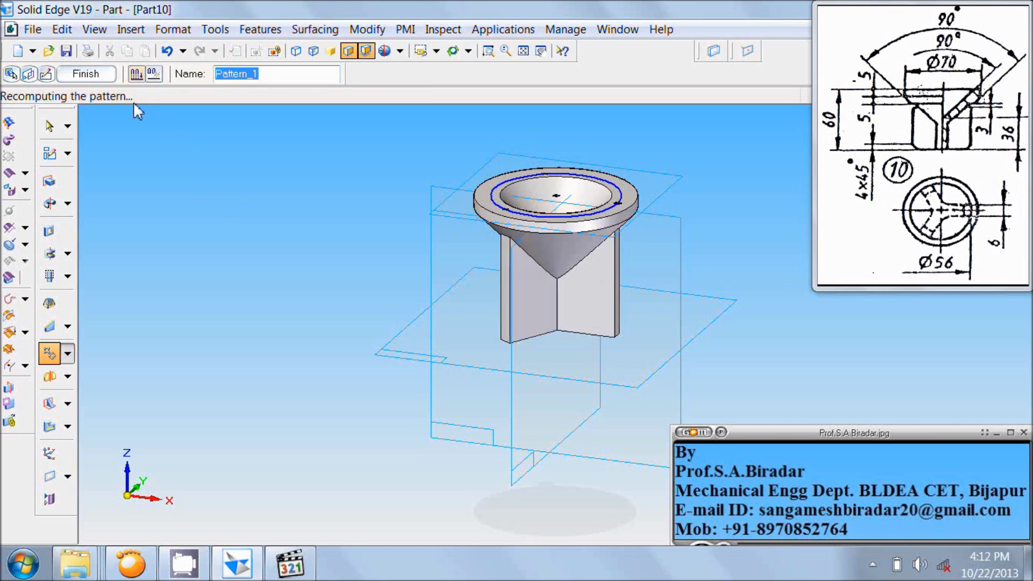
{"action": "left_click", "coordinate": [95, 78]}
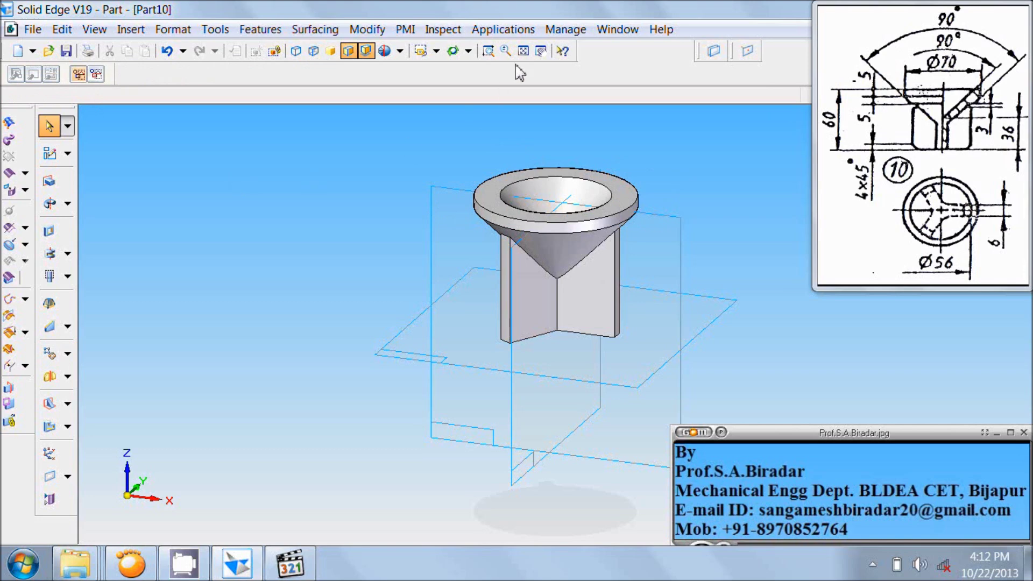
Fit and tilt the model to expose the rib bottoms, then start the Chamfer command.
{"action": "left_click", "coordinate": [523, 51]}
{"action": "left_click", "coordinate": [453, 50]}
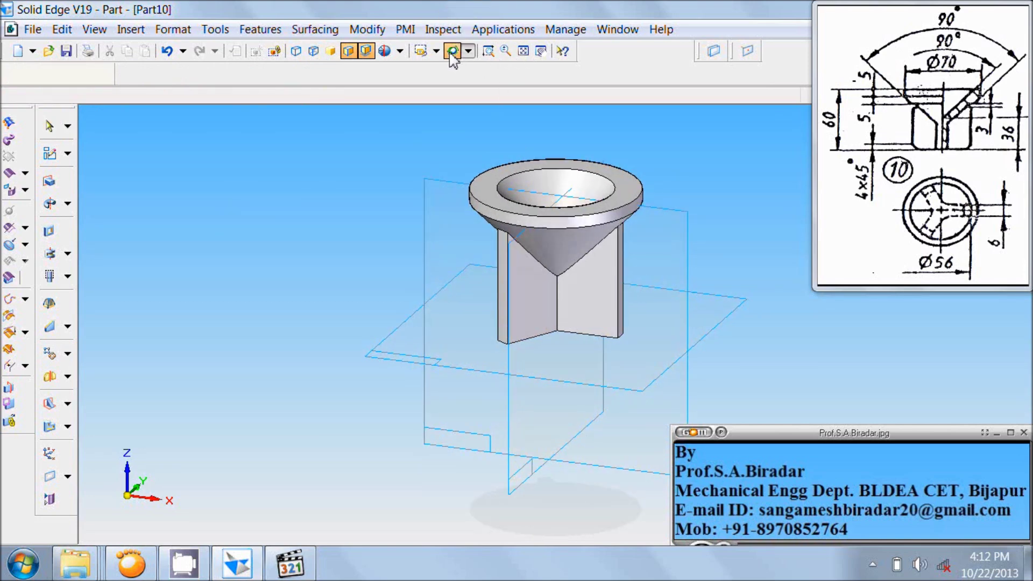
{"action": "left_click_drag", "start_coordinate": [581, 301], "coordinate": [653, 151]}
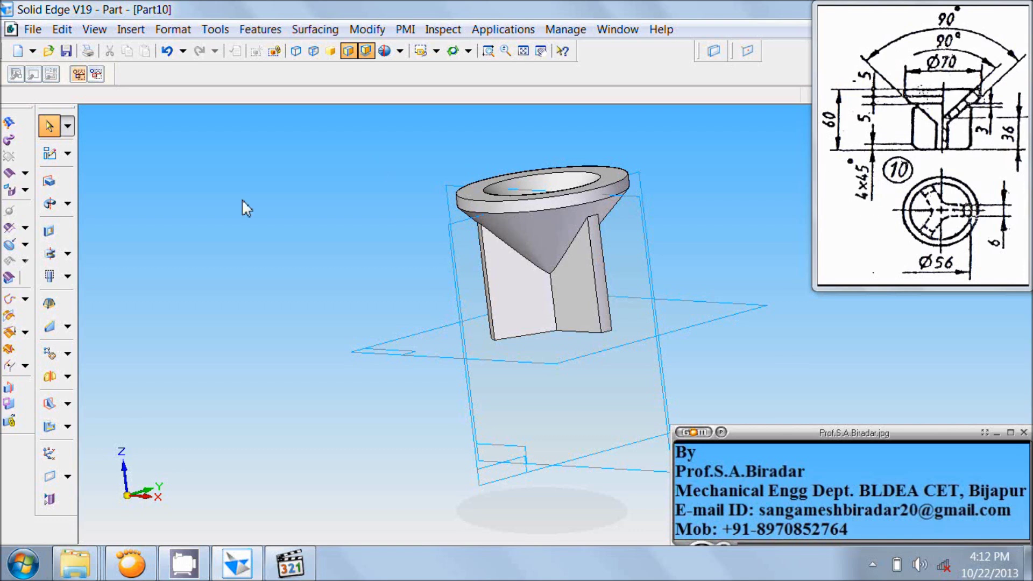
{"action": "left_click", "coordinate": [57, 327]}
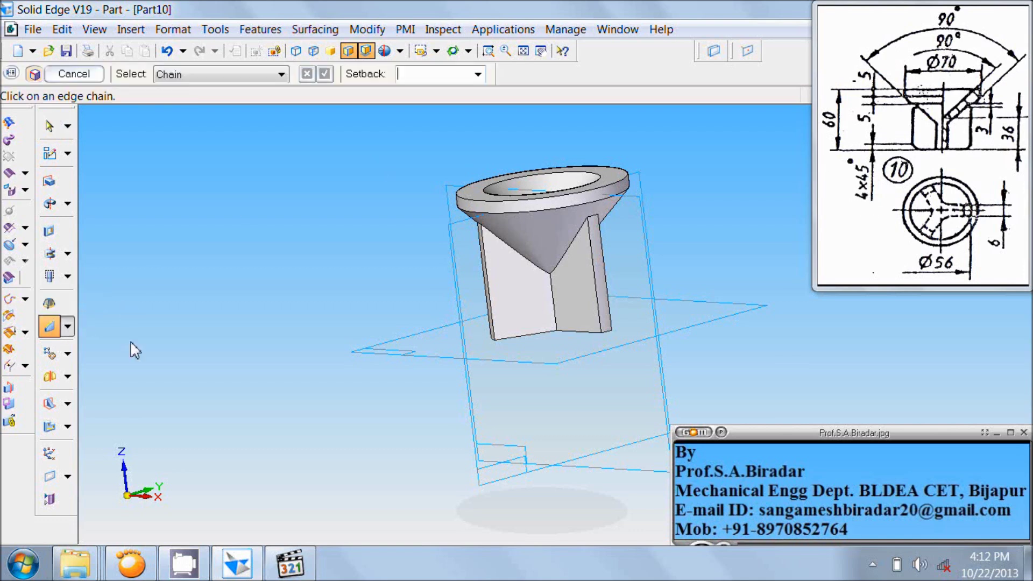
Chamfer the bottom edges of two ribs with a 4 mm setback.
{"action": "left_click", "coordinate": [495, 344]}
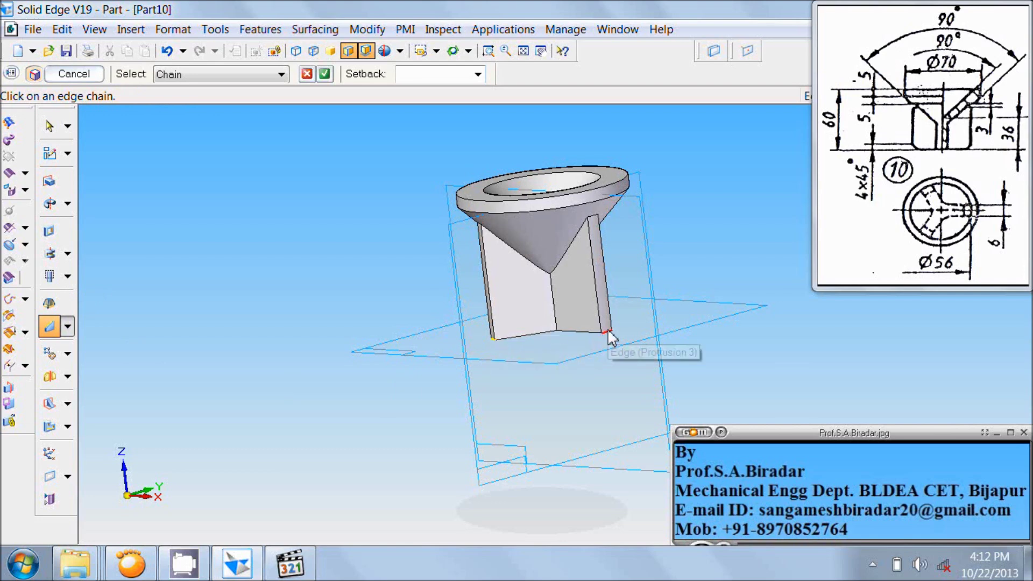
{"action": "left_click", "coordinate": [452, 51]}
{"action": "left_click_drag", "start_coordinate": [689, 196], "coordinate": [438, 214]}
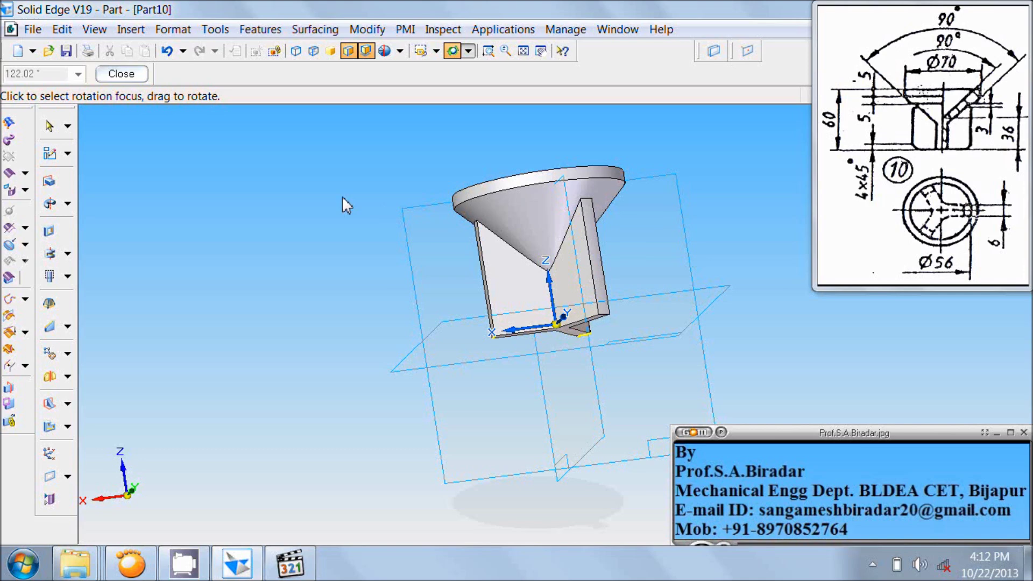
{"action": "key", "text": "Escape"}
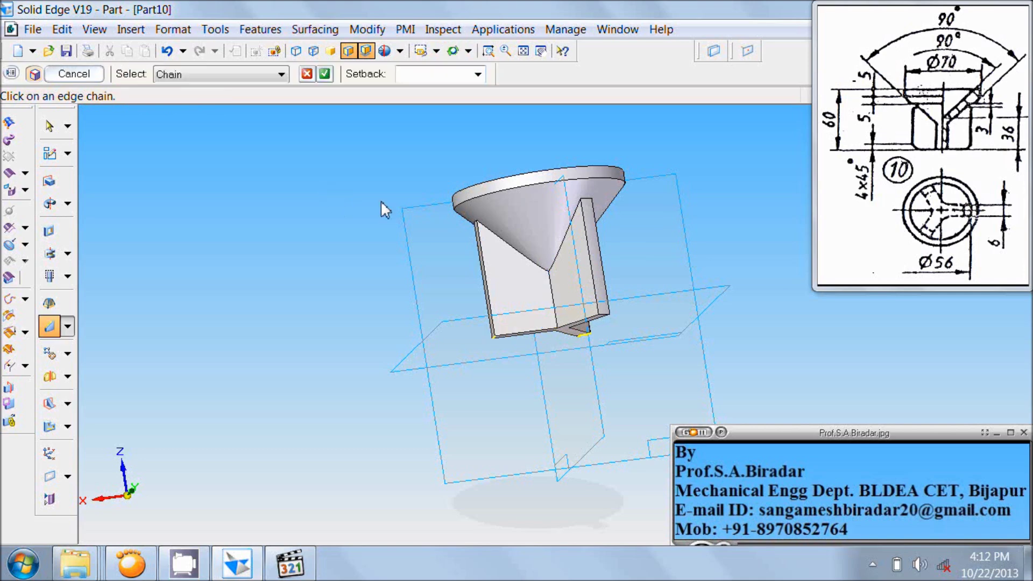
{"action": "left_click", "coordinate": [605, 316]}
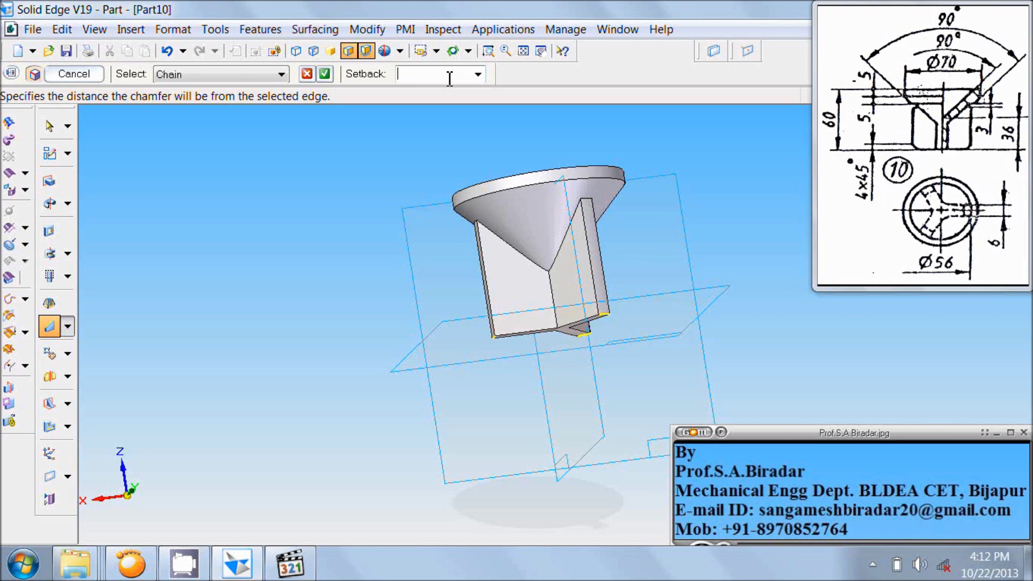
{"action": "type", "text": "4"}
{"action": "key", "text": "Return"}
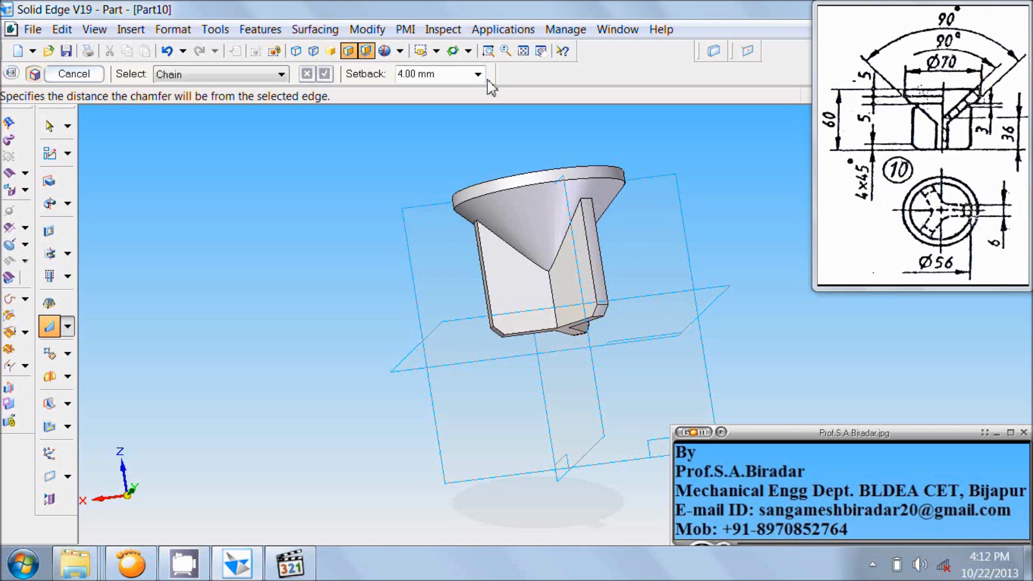
Fit the model and switch to the isometric view.
{"action": "left_click", "coordinate": [524, 50]}
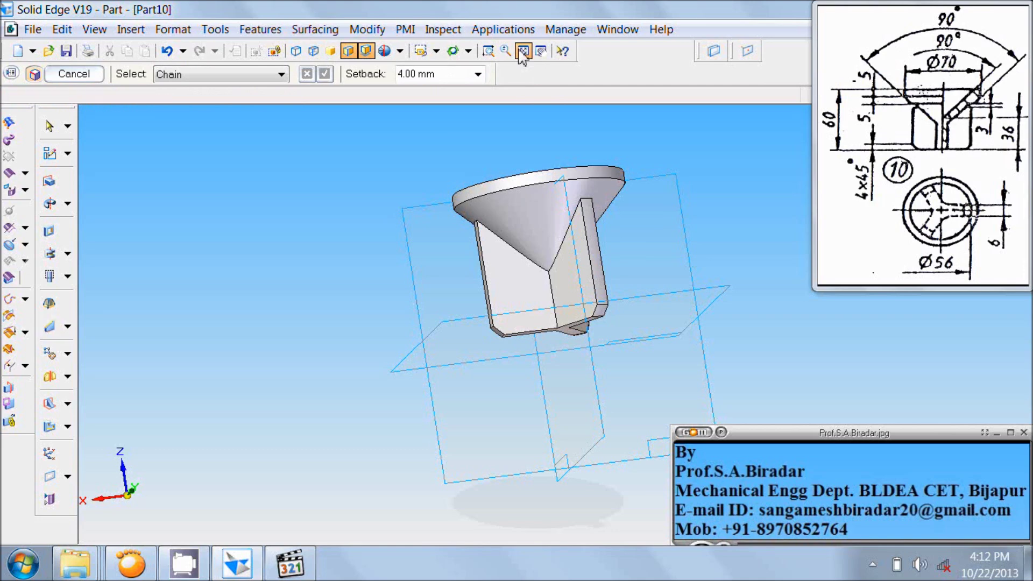
{"action": "left_click", "coordinate": [436, 51]}
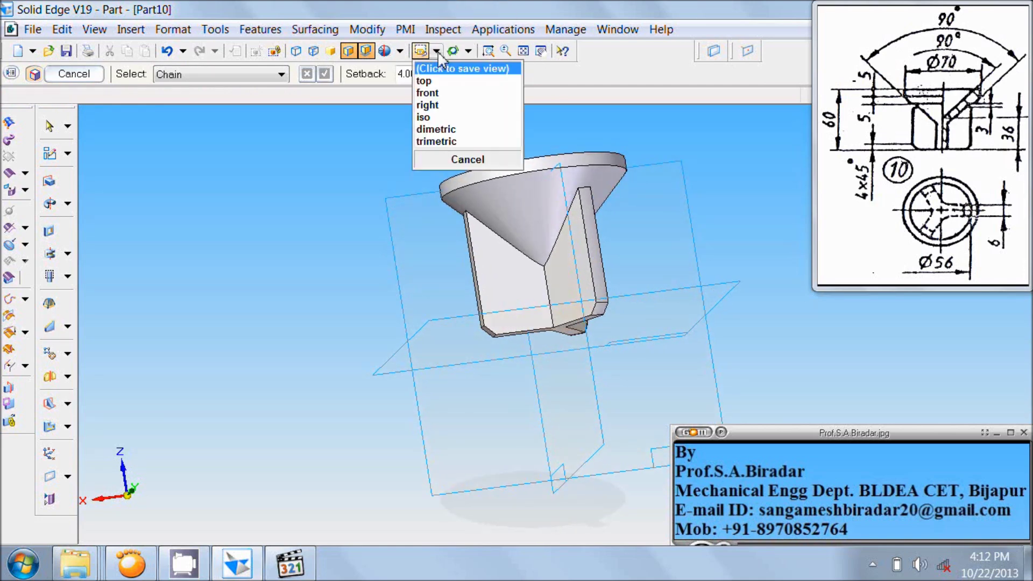
{"action": "left_click", "coordinate": [465, 117]}
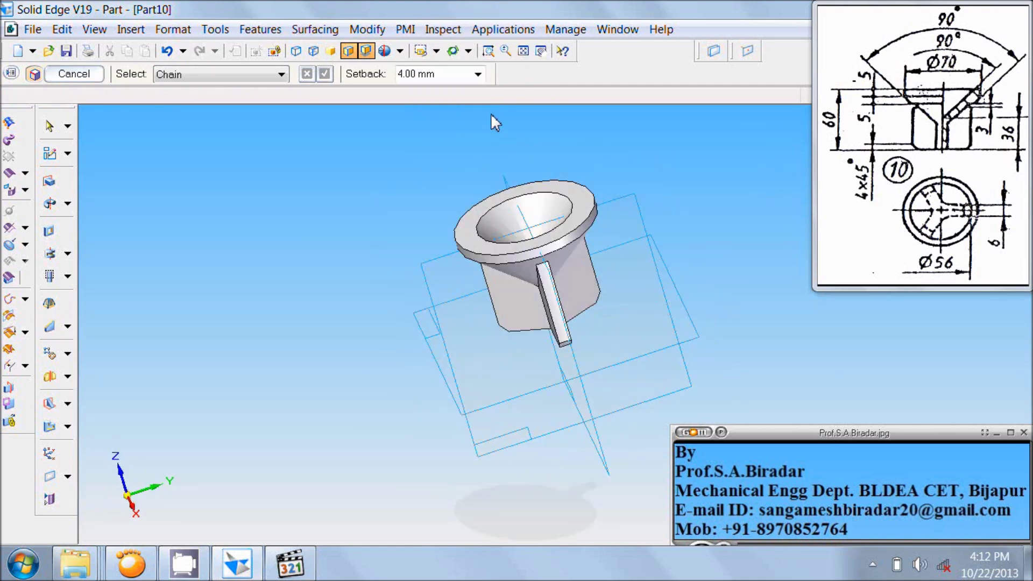
Fit the funnel, open File > Save As, and select the Part10.par file name for editing.
{"action": "left_click", "coordinate": [523, 51]}
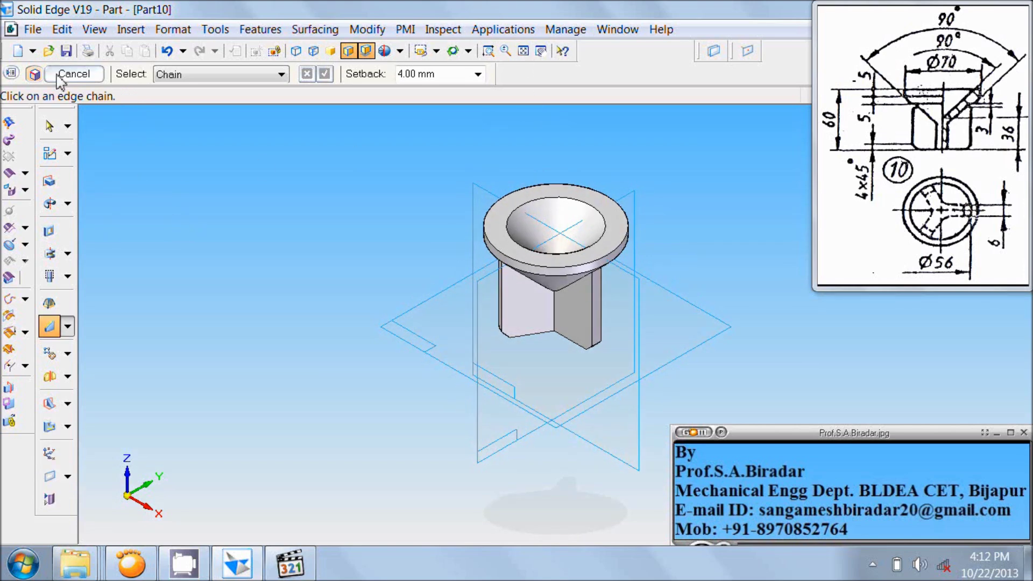
{"action": "left_click", "coordinate": [33, 29]}
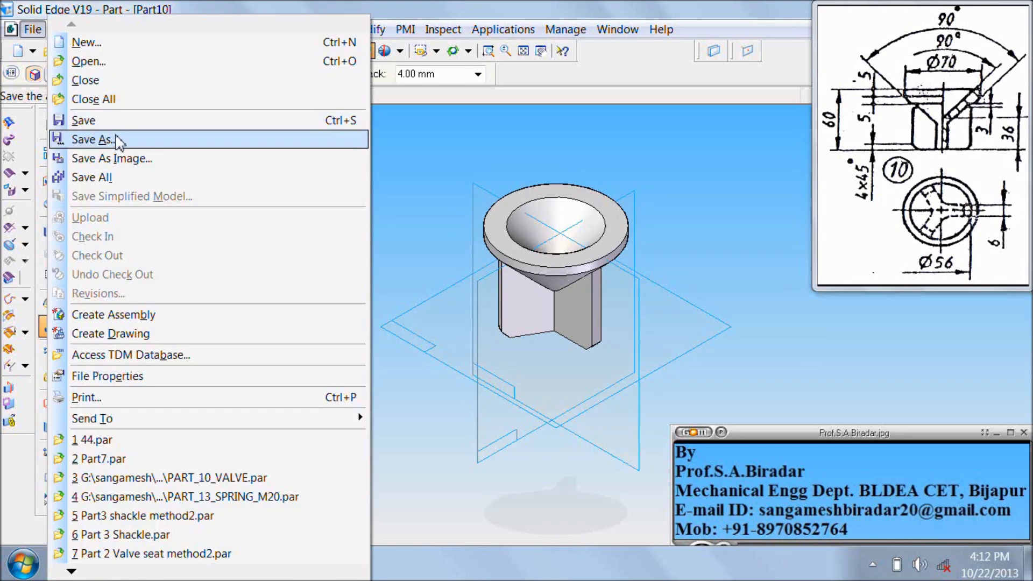
{"action": "left_click", "coordinate": [91, 139]}
{"action": "left_click", "coordinate": [480, 354]}
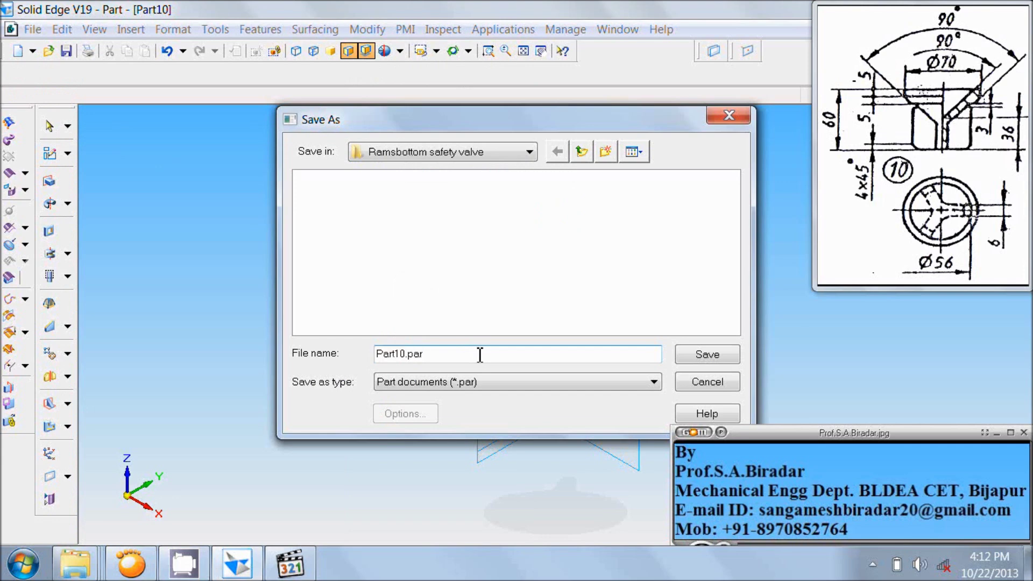